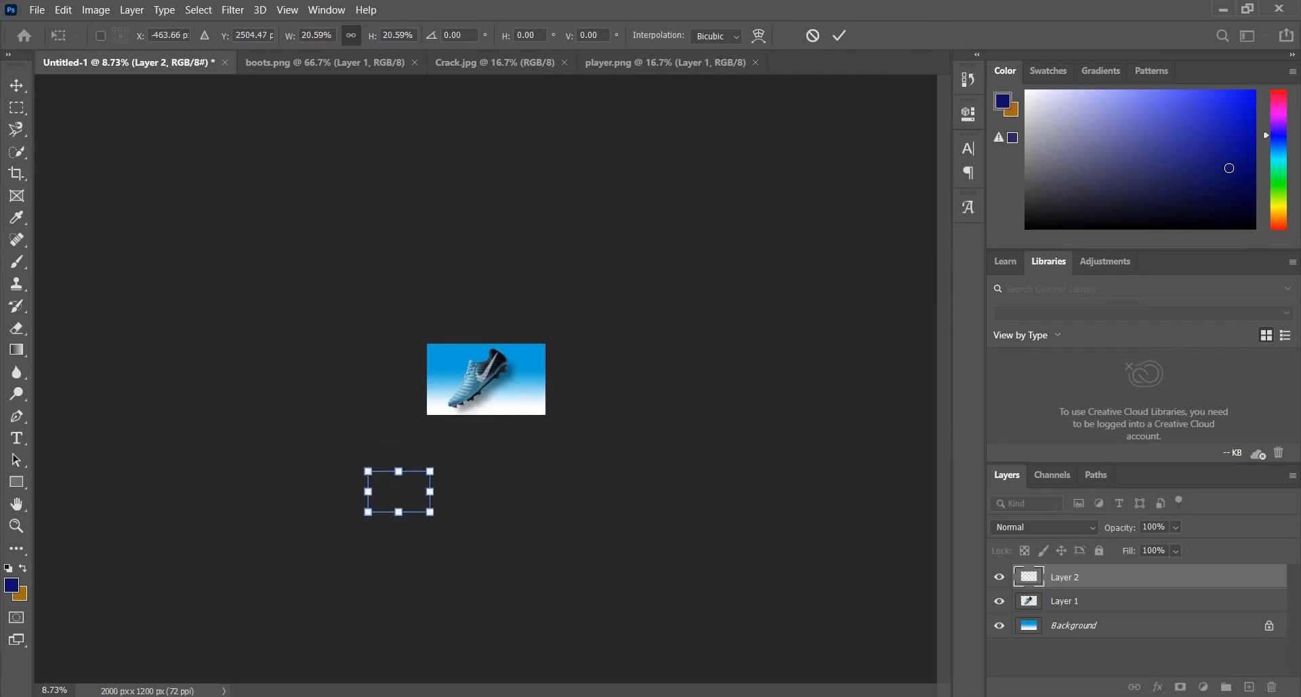
Enlarge the football player graphic to cover the whole canvas and align it so the ball sits in the upper-right corner.
{"action": "scroll", "coordinate": [508, 329], "scroll_direction": "up", "scroll_amount": 8}
{"action": "left_click_drag", "start_coordinate": [514, 345], "coordinate": [369, 278]}
{"action": "left_click_drag", "start_coordinate": [512, 414], "coordinate": [800, 535]}
{"action": "left_click_drag", "start_coordinate": [793, 580], "coordinate": [799, 583]}
{"action": "left_click_drag", "start_coordinate": [586, 497], "coordinate": [580, 485]}
{"action": "key", "text": "Return"}
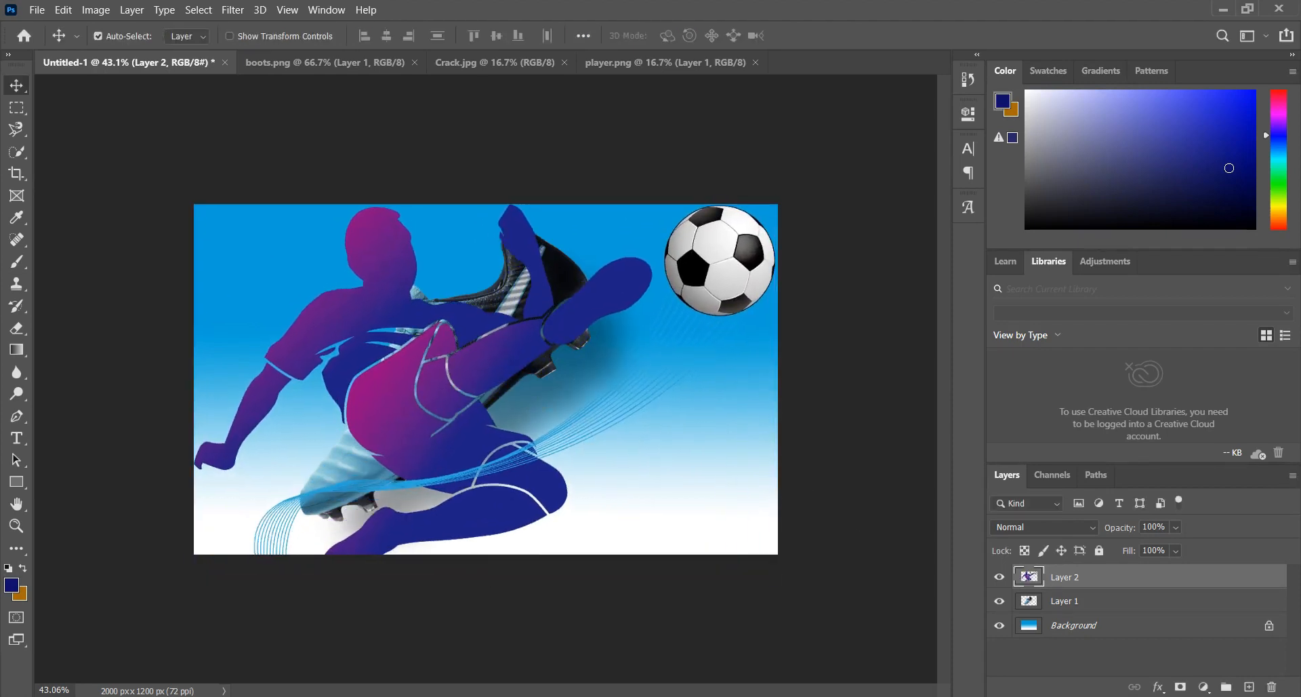
Place the player layer beneath the boot layer and blend it with Multiply at a reduced opacity.
{"action": "left_click_drag", "start_coordinate": [1084, 577], "coordinate": [1084, 617]}
{"action": "left_click", "coordinate": [1054, 527]}
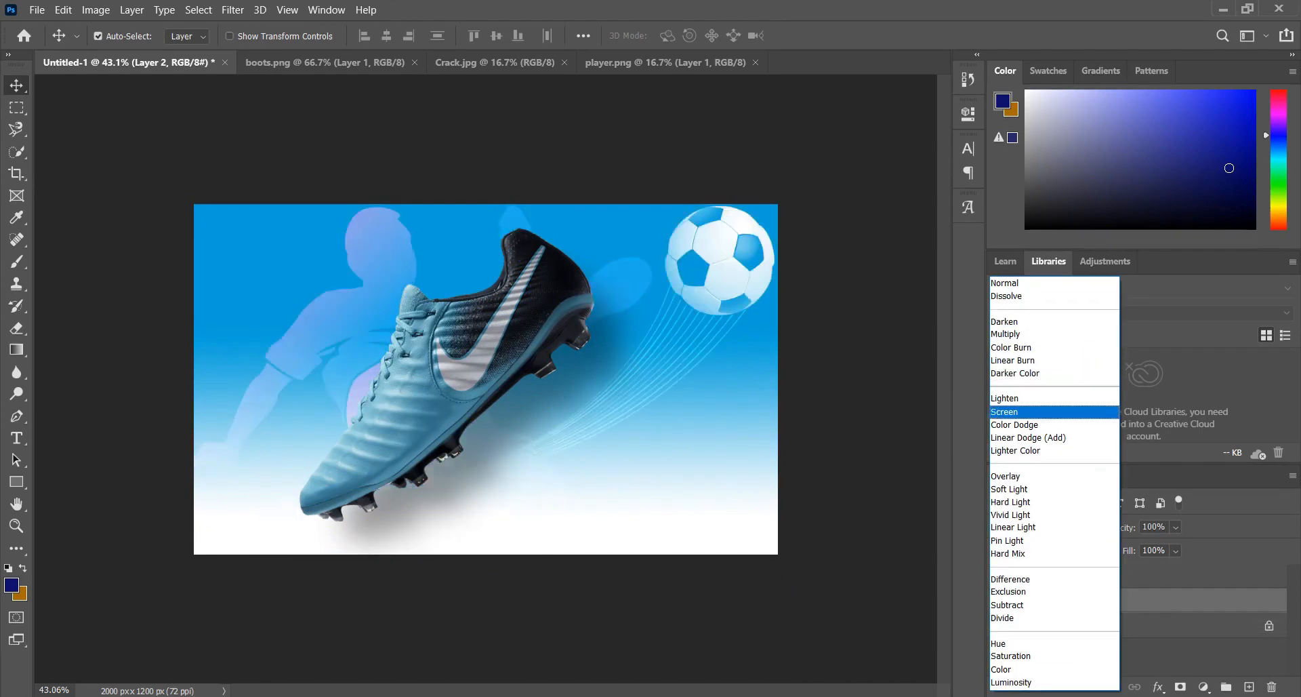
{"action": "left_click", "coordinate": [1043, 346]}
{"action": "left_click", "coordinate": [1043, 527]}
{"action": "left_click", "coordinate": [1006, 333]}
{"action": "left_click_drag", "start_coordinate": [1119, 526], "coordinate": [1071, 526]}
Bring the Crack.jpg broken glass image into the composition and scale it to about 37.5% over the canvas.
{"action": "left_click", "coordinate": [588, 140]}
{"action": "left_click", "coordinate": [458, 62]}
{"action": "left_click_drag", "start_coordinate": [487, 298], "coordinate": [486, 379]}
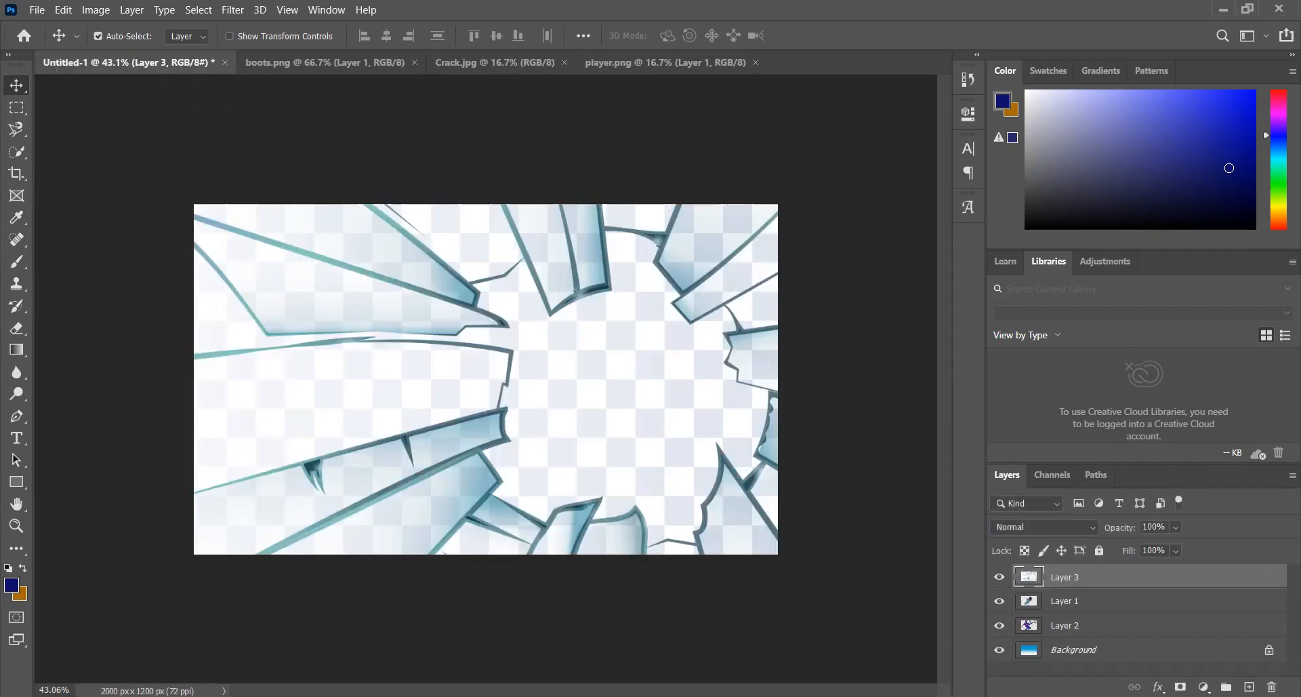
{"action": "scroll", "coordinate": [486, 380], "scroll_direction": "down", "scroll_amount": 12}
{"action": "key", "text": "ctrl+t"}
{"action": "left_click_drag", "start_coordinate": [563, 317], "coordinate": [478, 381]}
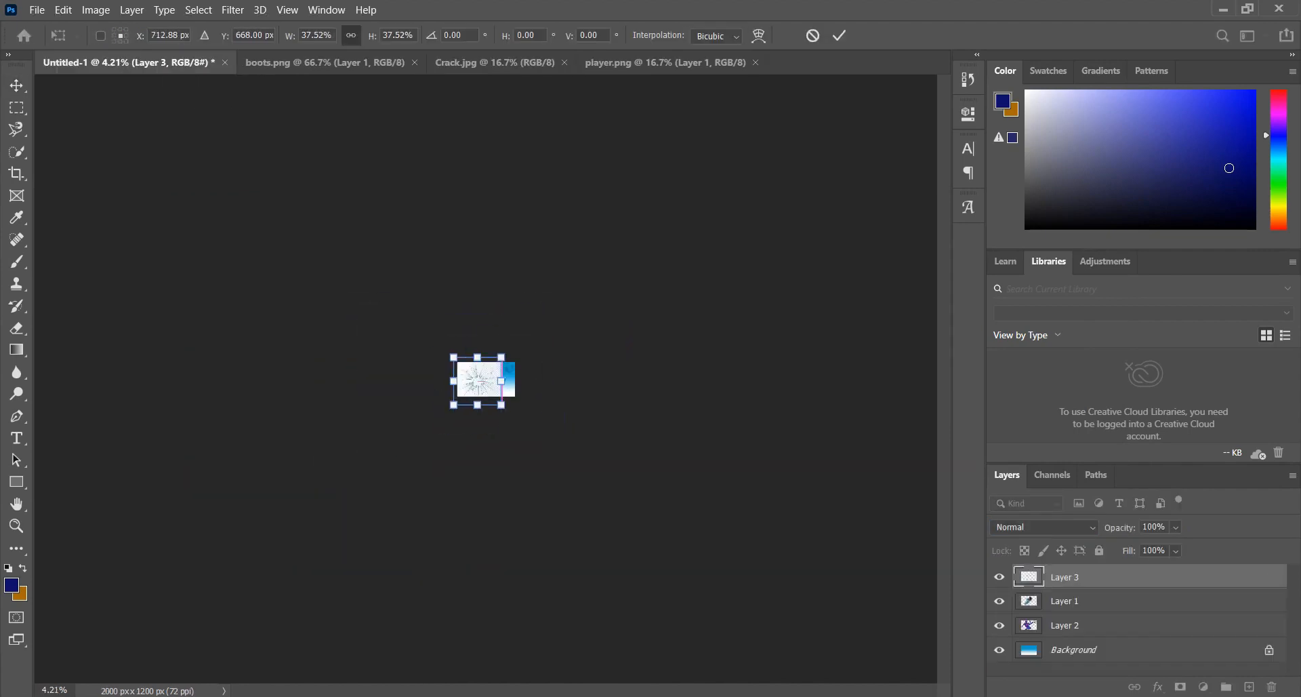
{"action": "scroll", "coordinate": [485, 378], "scroll_direction": "up", "scroll_amount": 12}
{"action": "key", "text": "Return"}
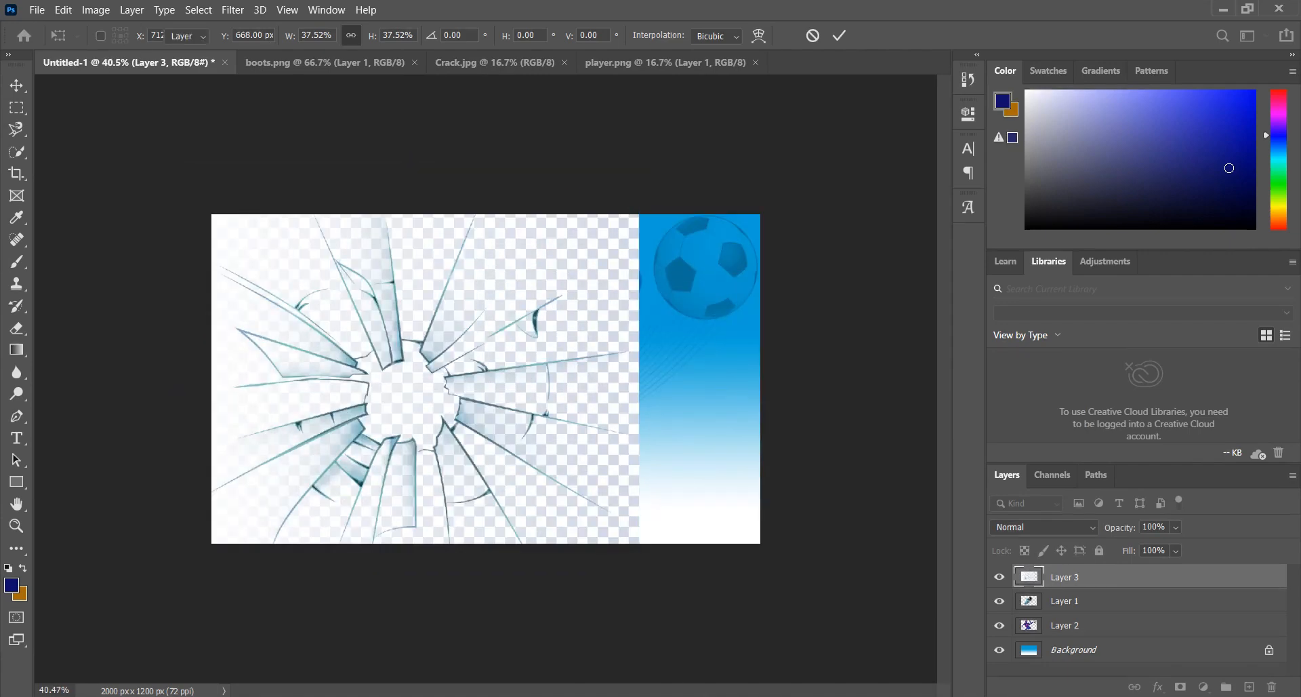
Try the Multiply blend mode on the broken glass layer and delete the layer.
{"action": "left_click", "coordinate": [1044, 527]}
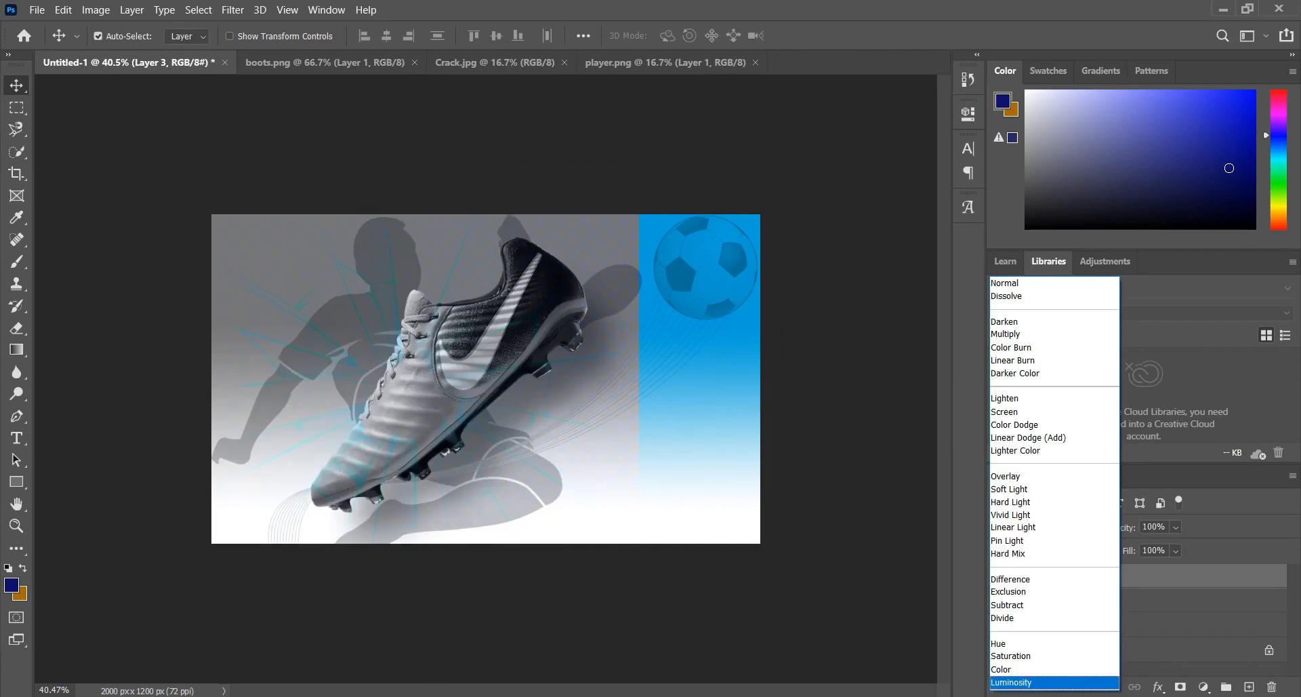
{"action": "left_click", "coordinate": [1016, 334]}
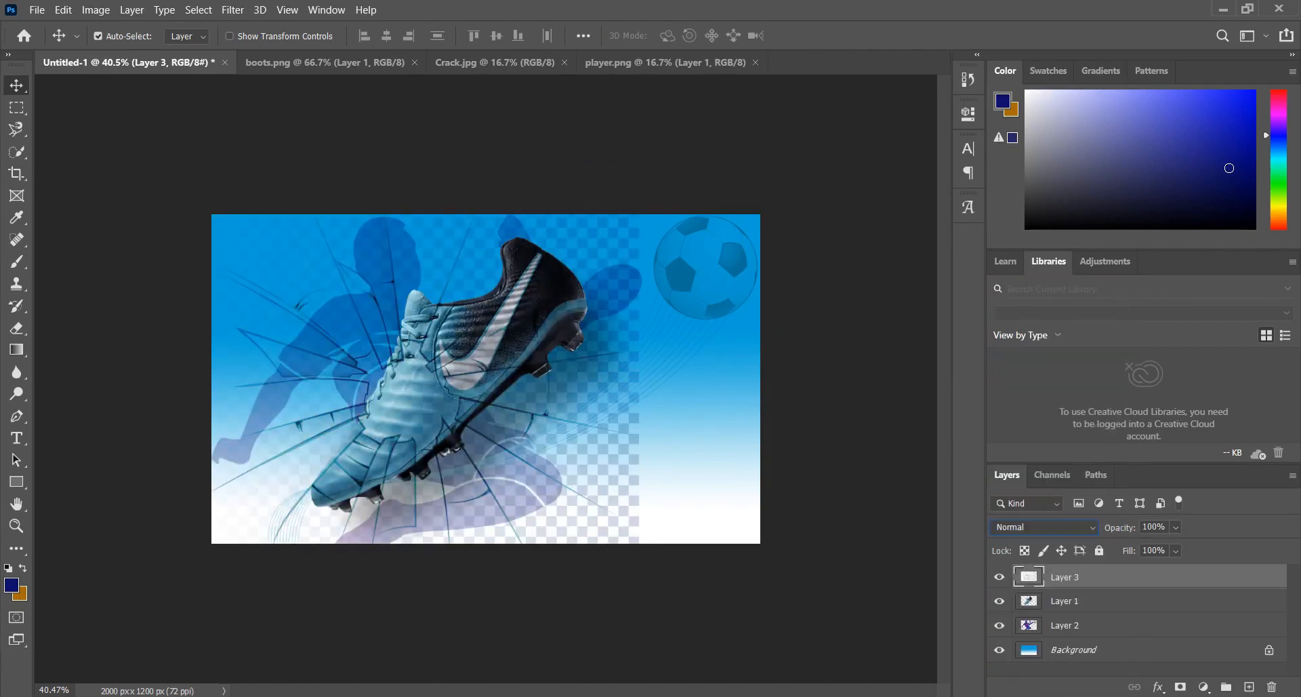
{"action": "key", "text": "Delete"}
{"action": "scroll", "coordinate": [486, 379], "scroll_direction": "up", "scroll_amount": 3}
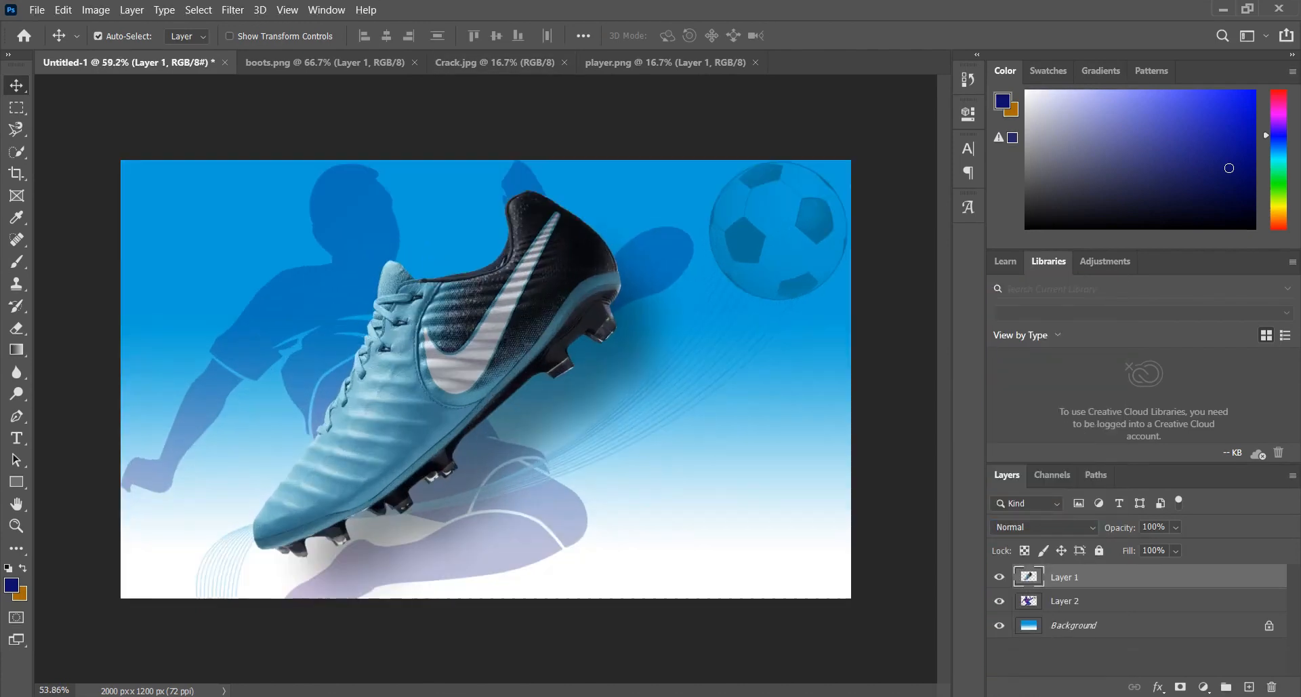
Draw a white circle about 1022 px in diameter over the left half of the canvas with the Ellipse tool.
{"action": "scroll", "coordinate": [485, 379], "scroll_direction": "down", "scroll_amount": 1}
{"action": "right_click", "coordinate": [16, 481]}
{"action": "left_click", "coordinate": [75, 513]}
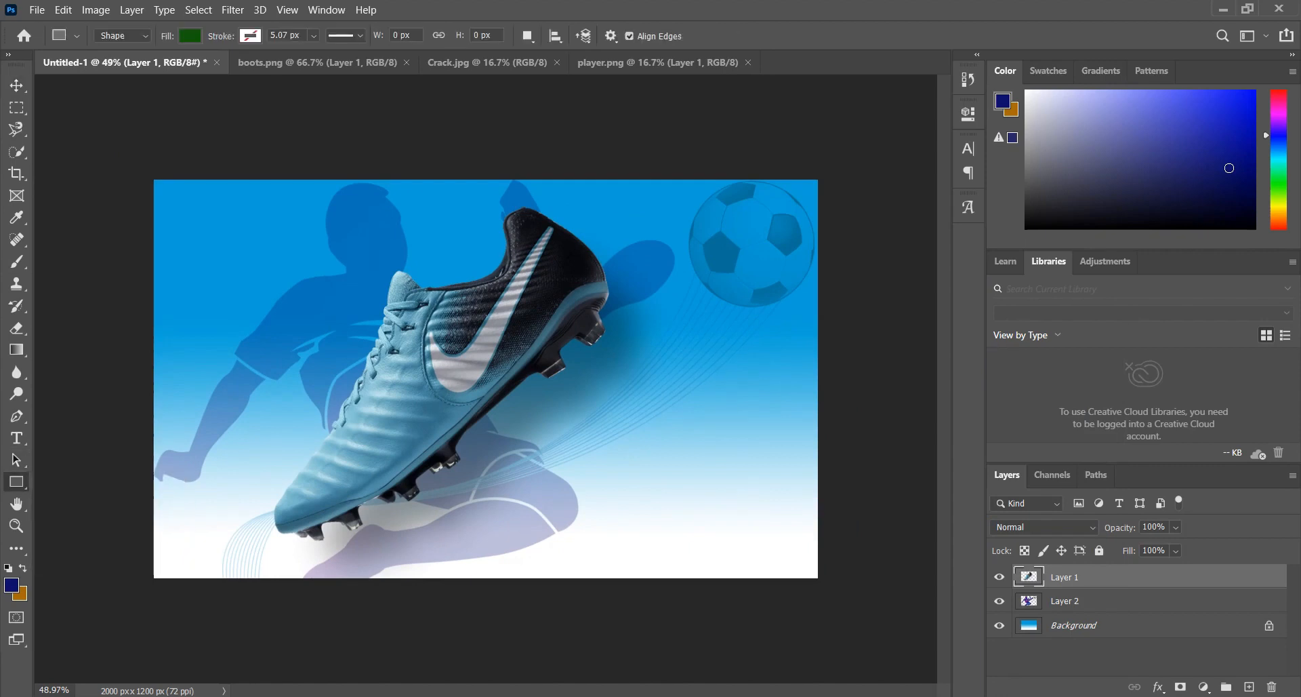
{"action": "left_click", "coordinate": [190, 35]}
{"action": "left_click", "coordinate": [81, 125]}
{"action": "key", "text": "Return"}
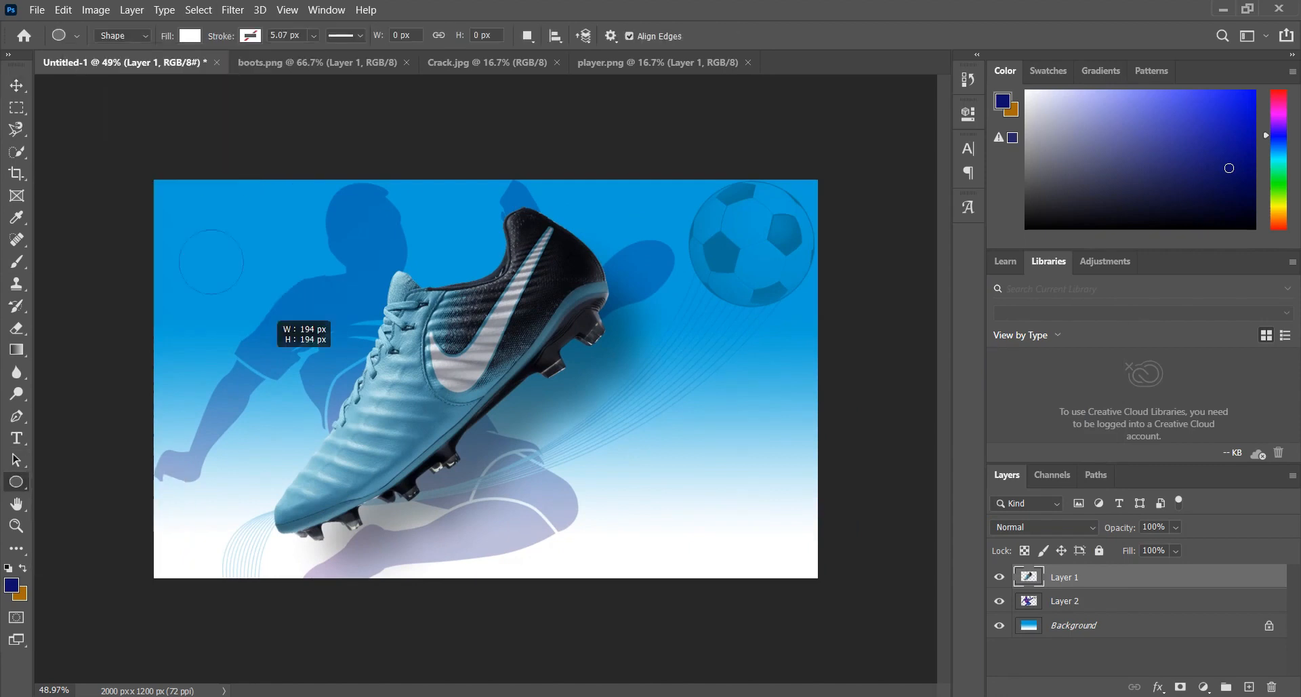
{"action": "left_click_drag", "start_coordinate": [244, 293], "coordinate": [518, 569]}
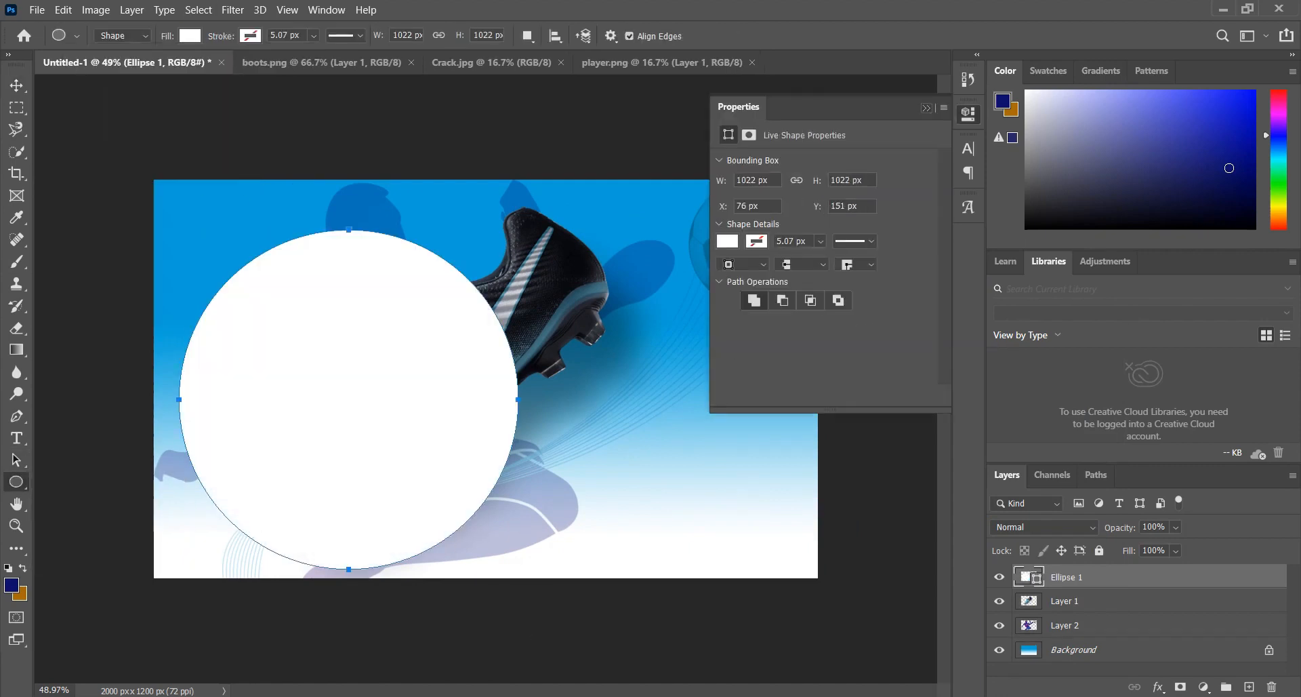
Move the white circle towards the canvas's lower-left corner and place its layer beneath the boot.
{"action": "key", "text": "v"}
{"action": "left_click_drag", "start_coordinate": [444, 288], "coordinate": [413, 381]}
{"action": "left_click_drag", "start_coordinate": [1084, 577], "coordinate": [1084, 611]}
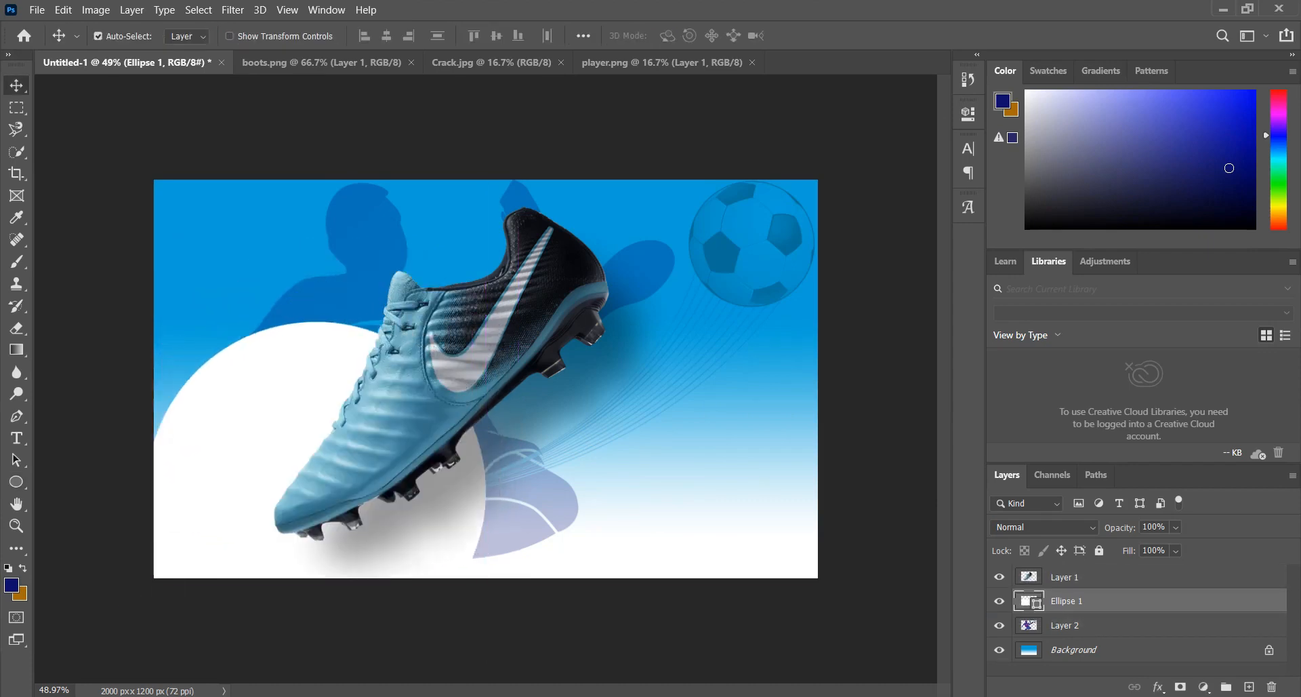
Try shifting the white circle slightly, and delete its layer.
{"action": "scroll", "coordinate": [485, 378], "scroll_direction": "up", "scroll_amount": 3}
{"action": "scroll", "coordinate": [485, 379], "scroll_direction": "down", "scroll_amount": 1}
{"action": "scroll", "coordinate": [486, 379], "scroll_direction": "up", "scroll_amount": 2}
{"action": "scroll", "coordinate": [485, 378], "scroll_direction": "down", "scroll_amount": 6}
{"action": "left_click_drag", "start_coordinate": [461, 428], "coordinate": [472, 442]}
{"action": "key", "text": "ctrl+z"}
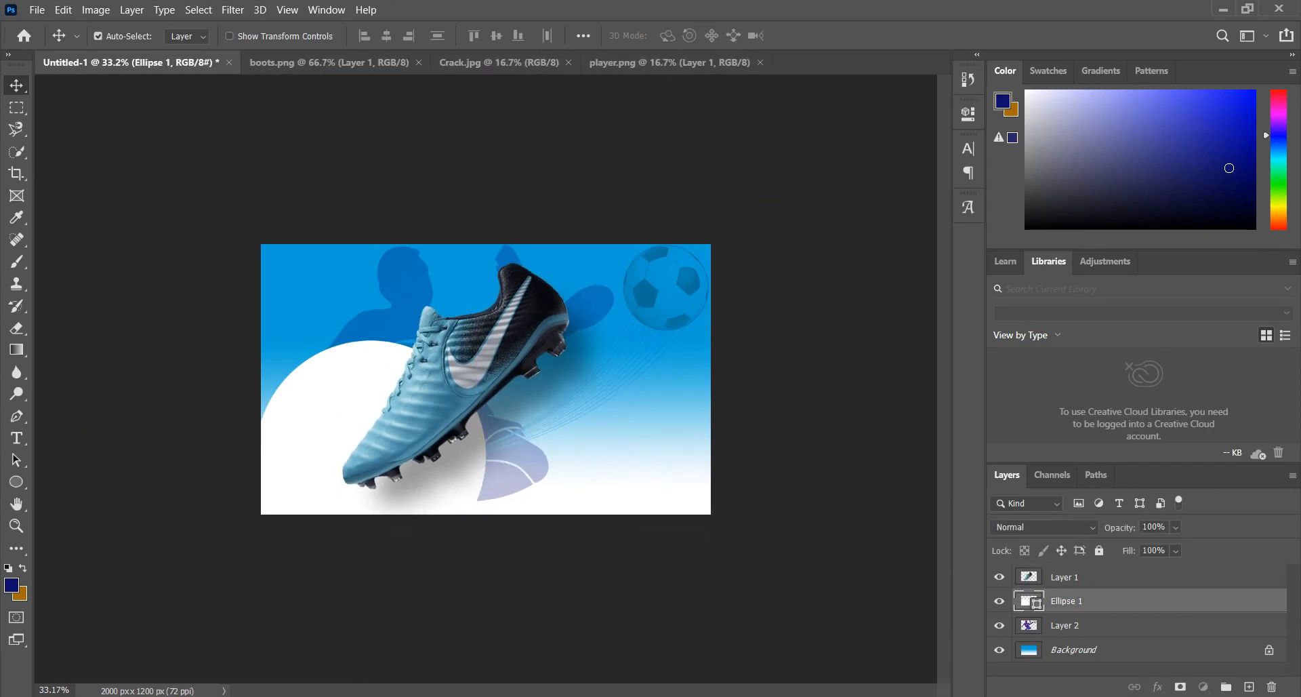
{"action": "key", "text": "Delete"}
Add a new layer and paint a single soft black brush dab, 1100 px in size, over the middle of the boot.
{"action": "scroll", "coordinate": [485, 379], "scroll_direction": "up", "scroll_amount": 7}
{"action": "scroll", "coordinate": [486, 378], "scroll_direction": "down", "scroll_amount": 4}
{"action": "scroll", "coordinate": [485, 379], "scroll_direction": "up", "scroll_amount": 3}
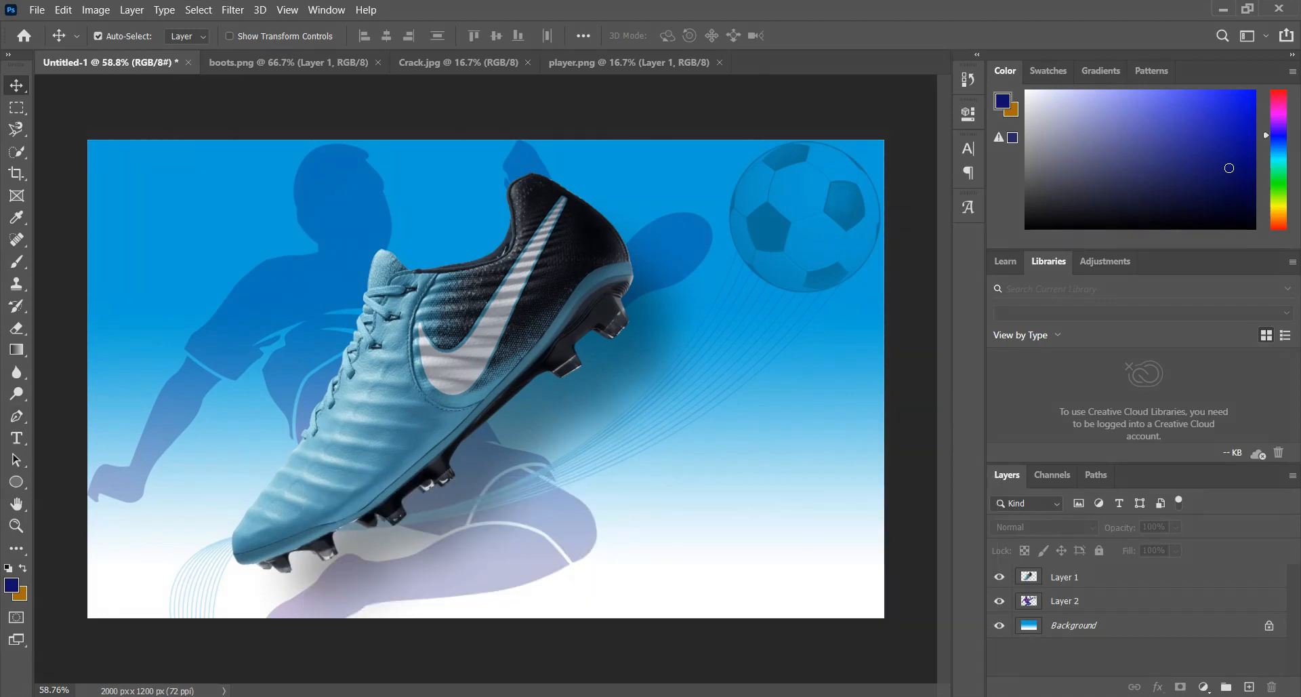
{"action": "key", "text": "ctrl+shift+alt+n"}
{"action": "key", "text": "g"}
{"action": "key", "text": "b"}
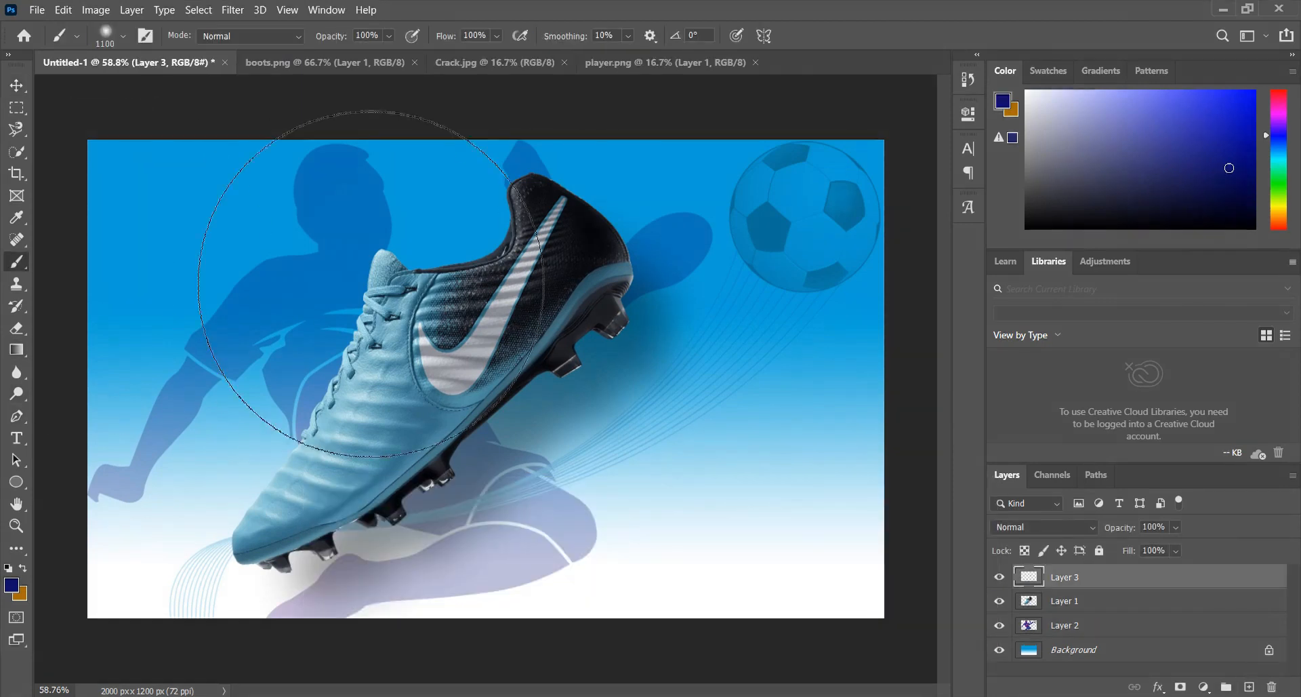
{"action": "left_click", "coordinate": [452, 397]}
{"action": "key", "text": "ctrl+z"}
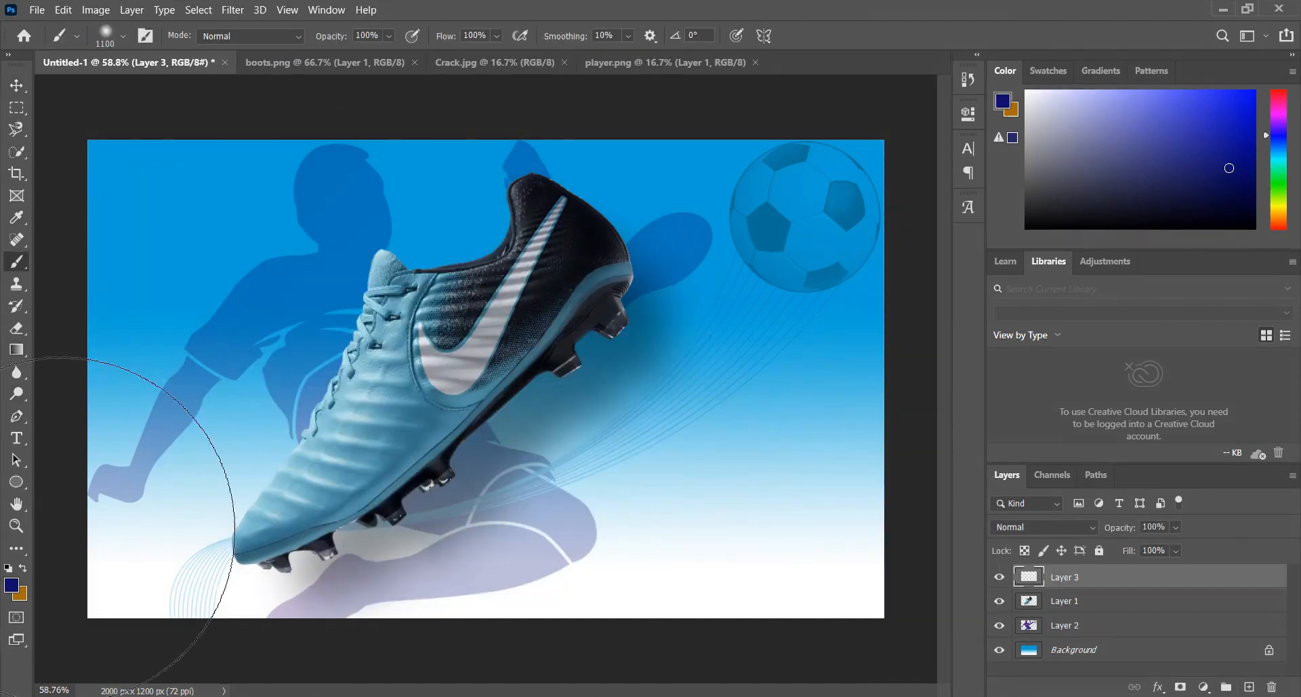
{"action": "left_click", "coordinate": [11, 584]}
{"action": "left_click", "coordinate": [760, 321]}
{"action": "key", "text": "Return"}
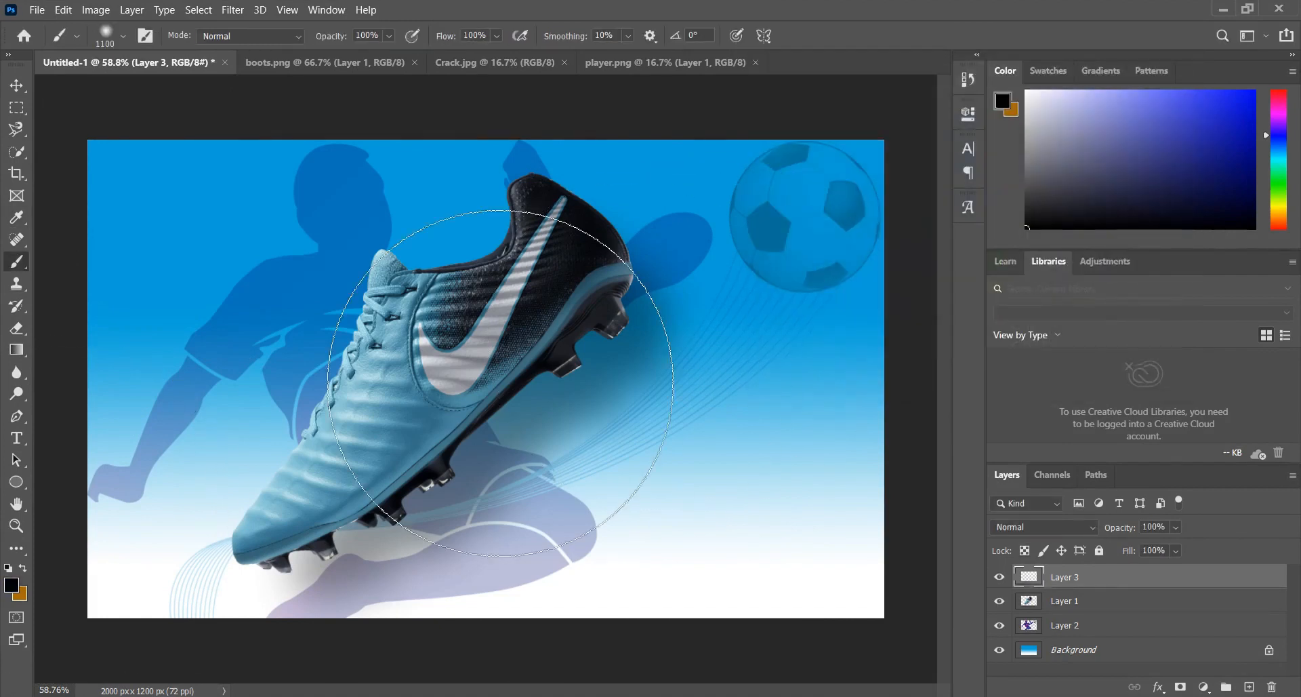
{"action": "left_click", "coordinate": [474, 379]}
Squash the black dab into a thin streak and rotate it about -41.4° so it runs parallel to the boot's sole.
{"action": "key", "text": "v"}
{"action": "key", "text": "ctrl+t"}
{"action": "mouse_move", "coordinate": [474, 617]}
{"action": "left_mouse_down"}
{"action": "mouse_move", "coordinate": [482, 494]}
{"action": "mouse_move", "coordinate": [478, 584]}
{"action": "mouse_move", "coordinate": [601, 170]}
{"action": "mouse_move", "coordinate": [638, 328]}
{"action": "mouse_move", "coordinate": [645, 464]}
{"action": "left_mouse_up"}
{"action": "left_click_drag", "start_coordinate": [891, 423], "coordinate": [731, 258]}
{"action": "left_click_drag", "start_coordinate": [785, 258], "coordinate": [666, 358]}
{"action": "left_click_drag", "start_coordinate": [510, 471], "coordinate": [554, 456]}
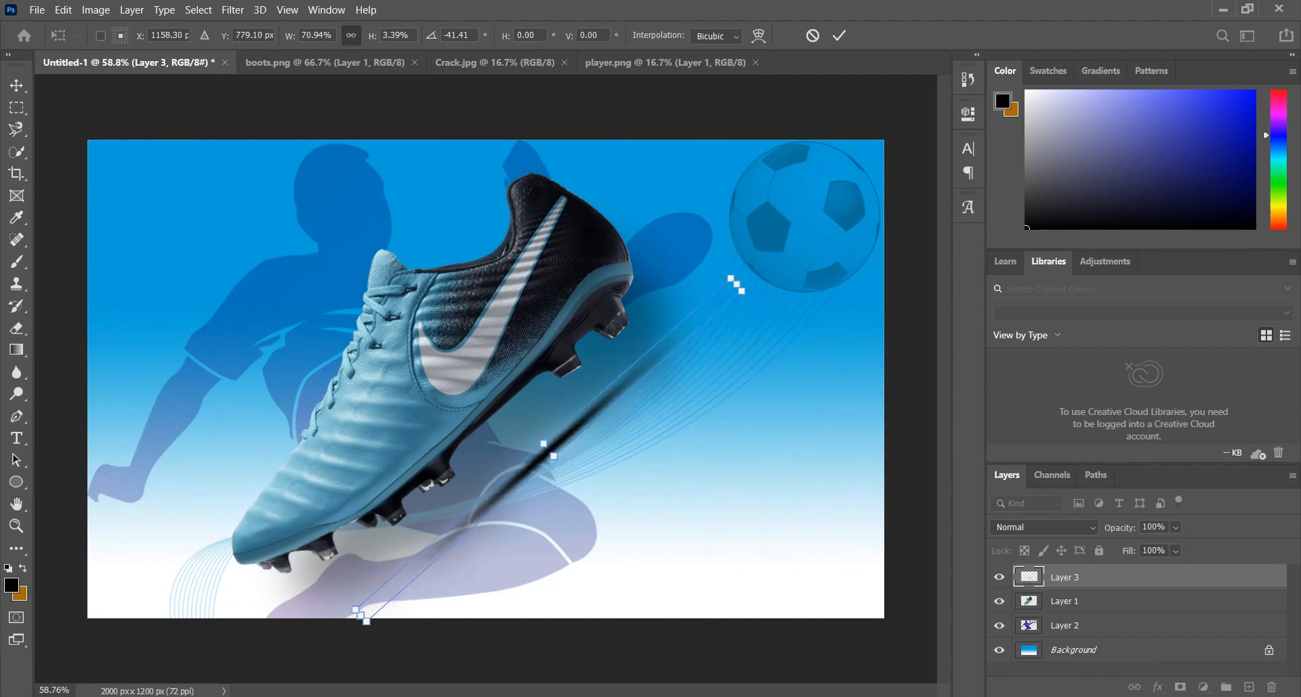
Lengthen the dark streak, position it just below the boot's sole as a shadow, and lower its layer opacity to 25%.
{"action": "left_click_drag", "start_coordinate": [736, 284], "coordinate": [812, 218]}
{"action": "left_click_drag", "start_coordinate": [643, 362], "coordinate": [551, 405]}
{"action": "key", "text": "Return"}
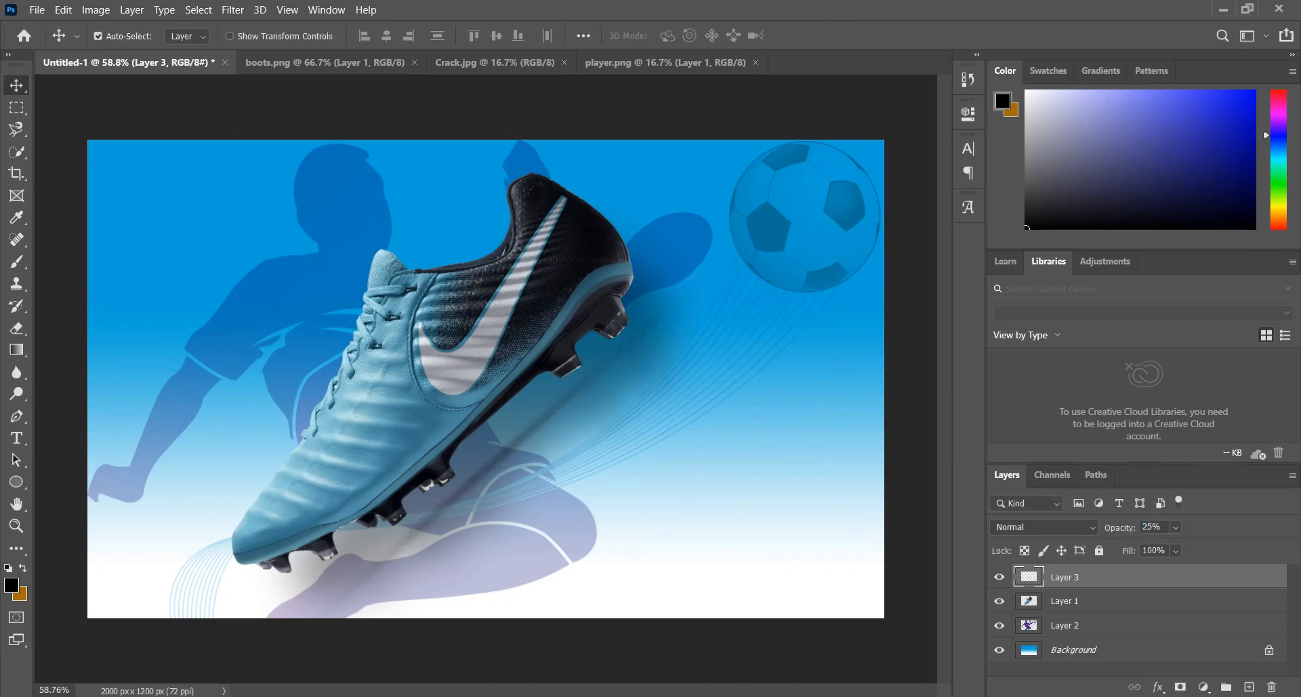
Examine the boot's shadow and the overall composition at several zoom levels.
{"action": "scroll", "coordinate": [485, 378], "scroll_direction": "down", "scroll_amount": 2}
{"action": "scroll", "coordinate": [485, 379], "scroll_direction": "up", "scroll_amount": 4}
{"action": "scroll", "coordinate": [485, 378], "scroll_direction": "down", "scroll_amount": 4}
{"action": "scroll", "coordinate": [486, 378], "scroll_direction": "down", "scroll_amount": 2}
{"action": "scroll", "coordinate": [486, 379], "scroll_direction": "up", "scroll_amount": 3}
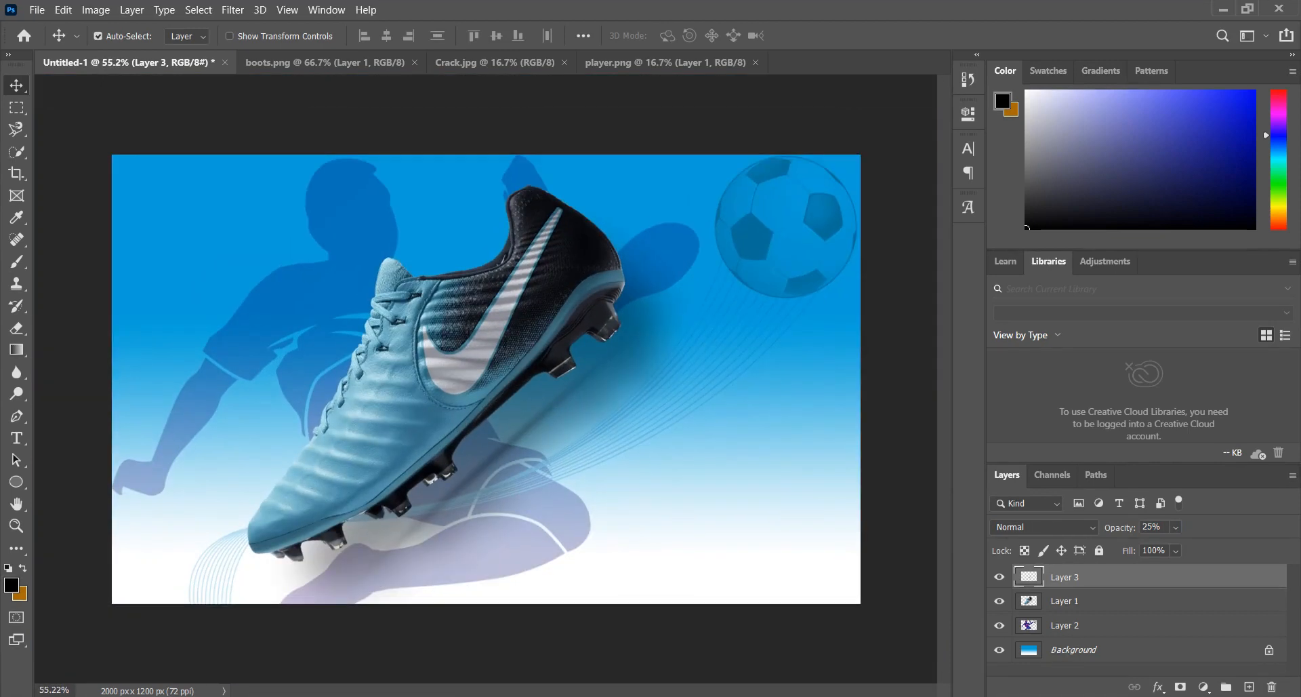
{"action": "scroll", "coordinate": [465, 269], "scroll_direction": "down", "scroll_amount": 1}
{"action": "scroll", "coordinate": [465, 270], "scroll_direction": "up", "scroll_amount": 5}
{"action": "scroll", "coordinate": [465, 270], "scroll_direction": "down", "scroll_amount": 4}
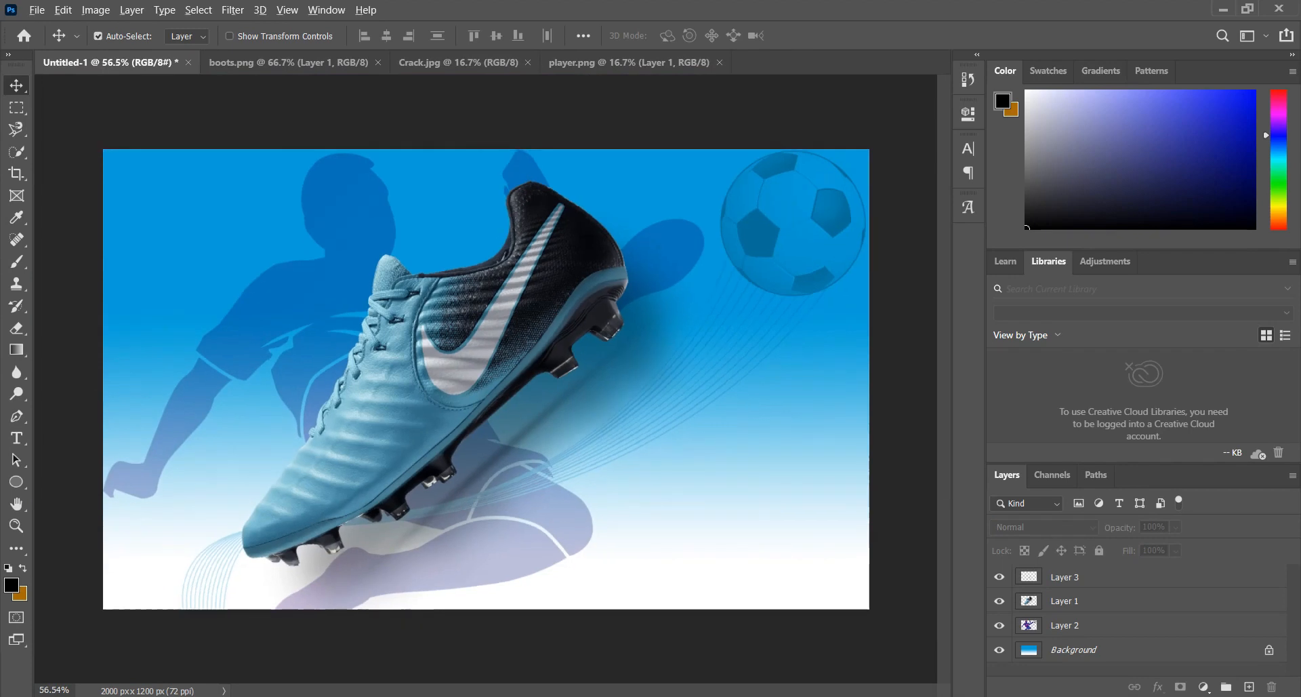
{"action": "scroll", "coordinate": [485, 379], "scroll_direction": "down", "scroll_amount": 4}
{"action": "scroll", "coordinate": [486, 379], "scroll_direction": "up", "scroll_amount": 3}
Add a centred black text layer reading WALK. RUN. SHOOT. on three lines in LEMON MILK Bold at 91.25 pt.
{"action": "left_click", "coordinate": [1249, 686]}
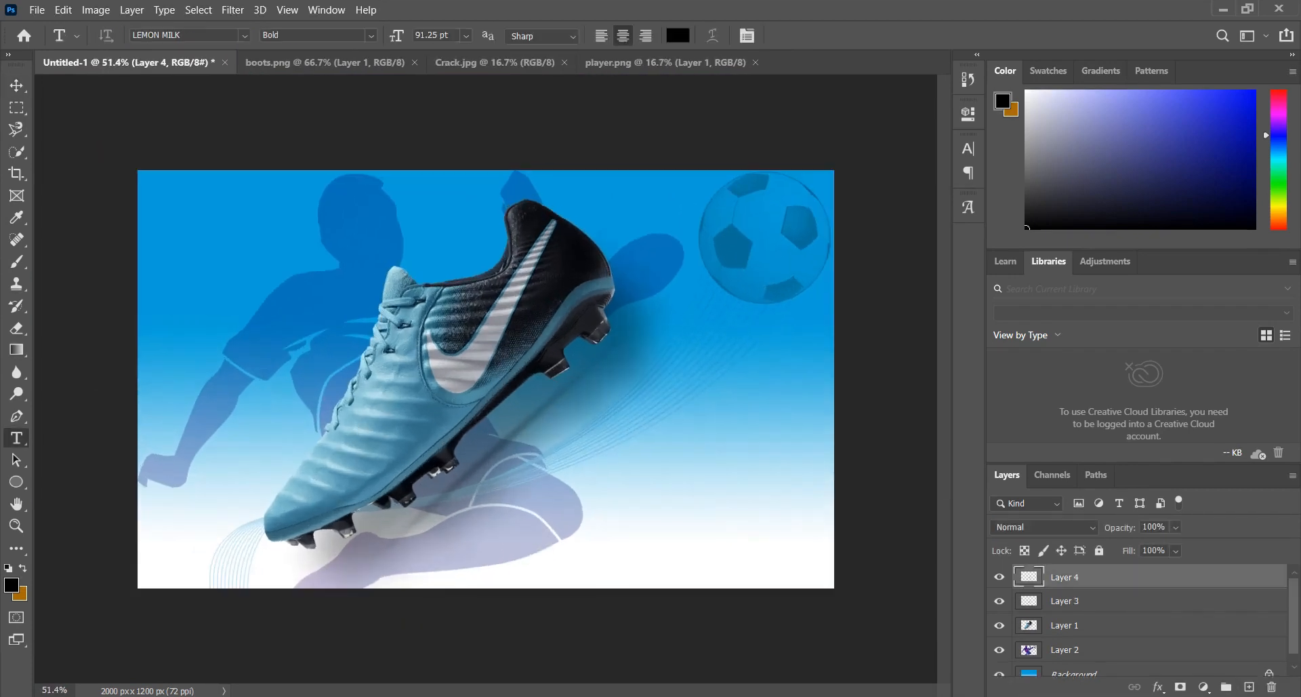
{"action": "left_click", "coordinate": [335, 311]}
{"action": "type", "text": "WALK."}
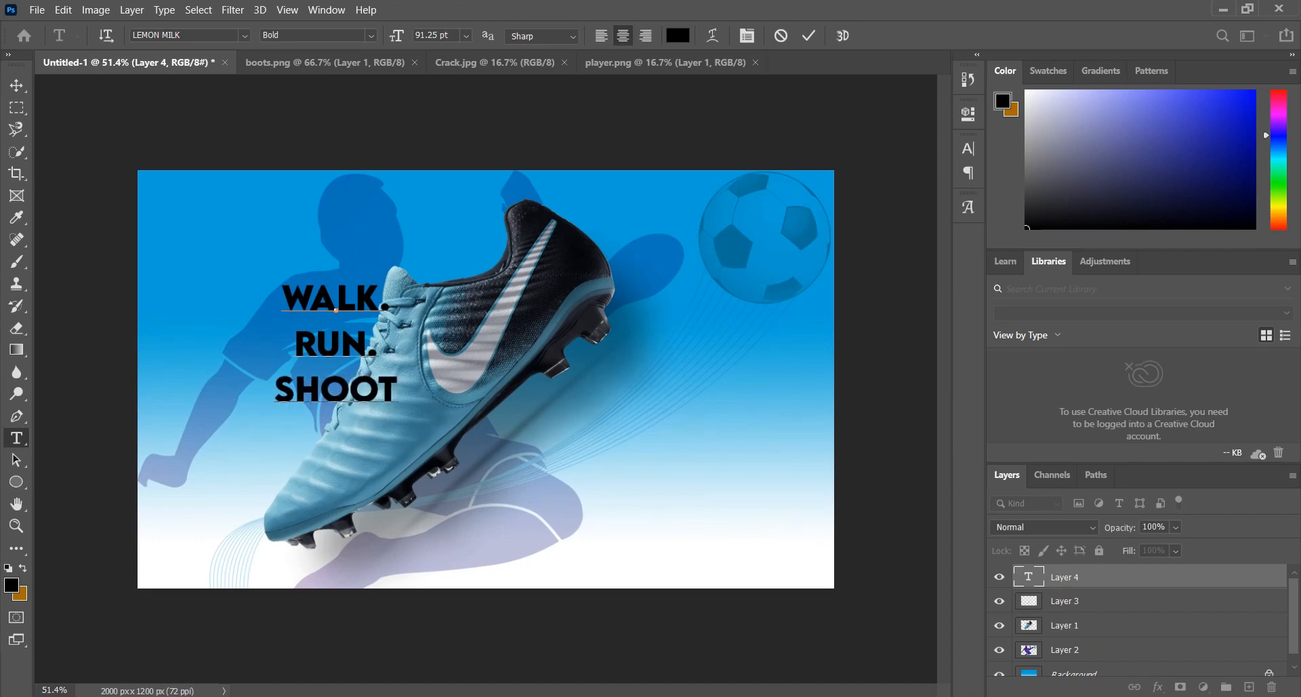
{"action": "key", "text": "ctrl+a"}
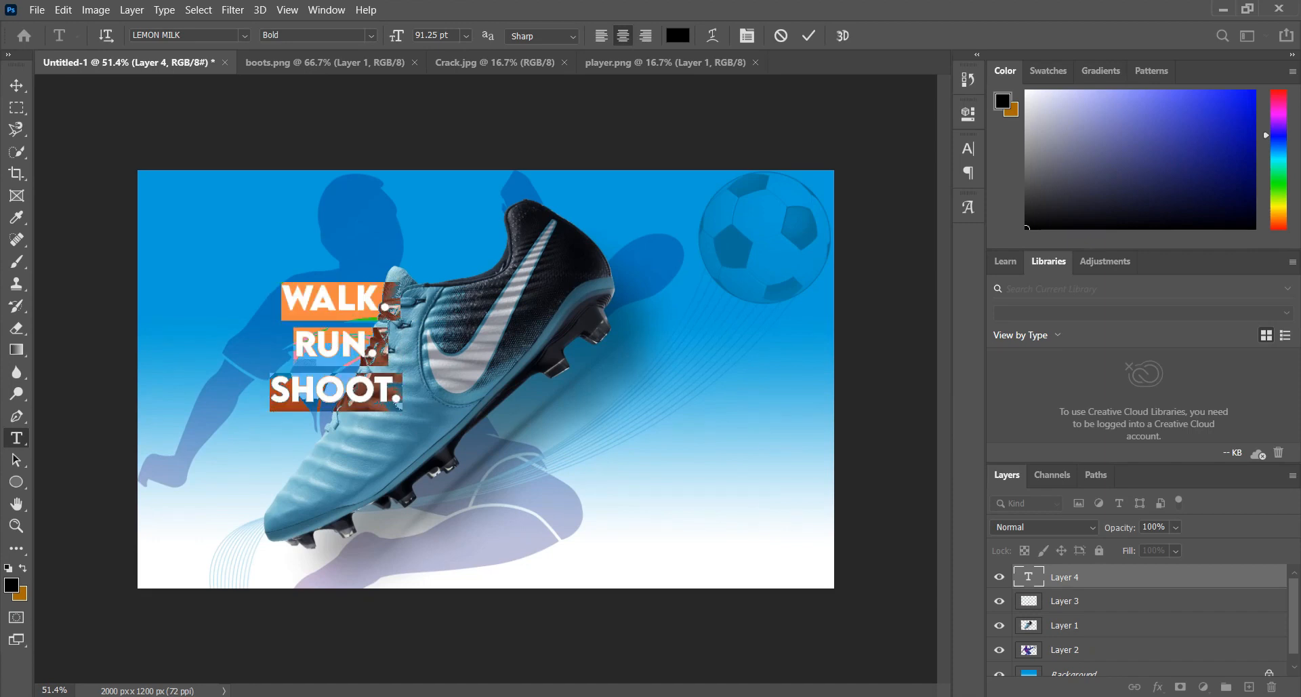
{"action": "key", "text": "ctrl+Return"}
Scale the three-line text up to about 295 pt and position it over the left side of the canvas.
{"action": "key", "text": "v"}
{"action": "key", "text": "ctrl+t"}
{"action": "left_click_drag", "start_coordinate": [403, 411], "coordinate": [750, 691]}
{"action": "left_click_drag", "start_coordinate": [552, 357], "coordinate": [407, 234]}
{"action": "left_click_drag", "start_coordinate": [608, 628], "coordinate": [513, 565]}
{"action": "key", "text": "Return"}
Change the text colour to blue, #014dbf.
{"action": "left_click", "coordinate": [969, 148]}
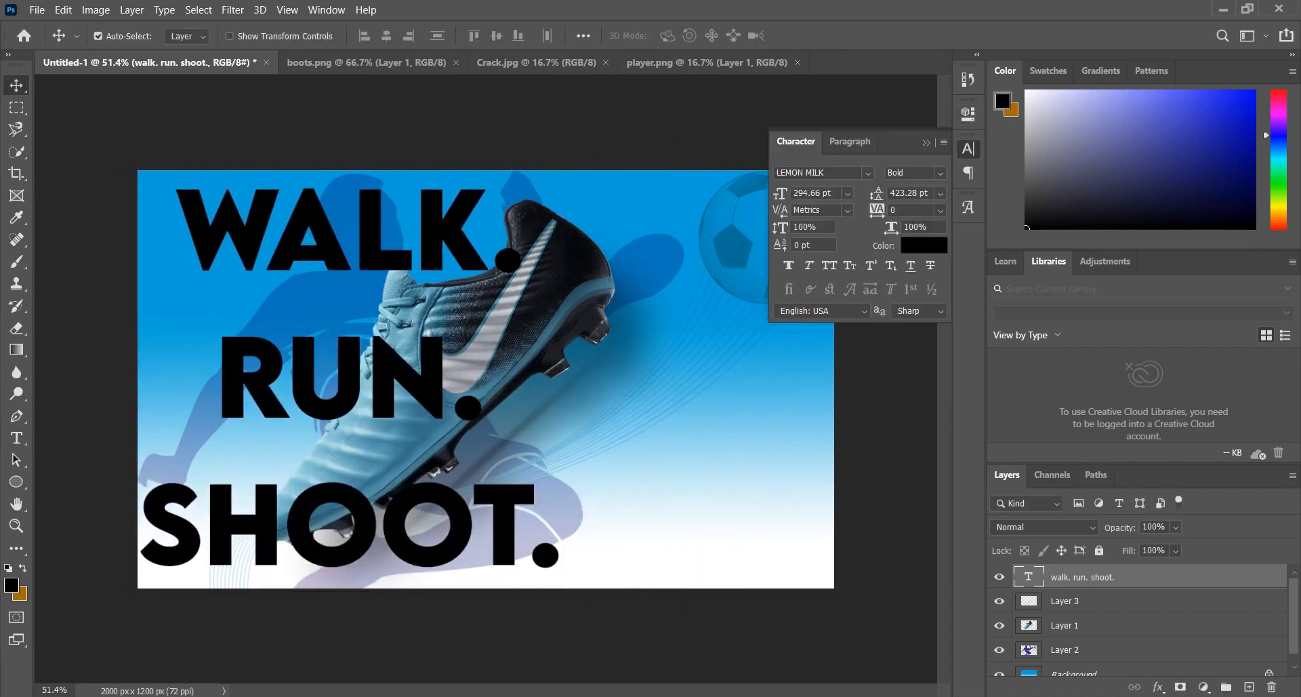
{"action": "left_click", "coordinate": [868, 173]}
{"action": "key", "text": "Escape"}
{"action": "left_click", "coordinate": [924, 245]}
{"action": "type", "text": "f"}
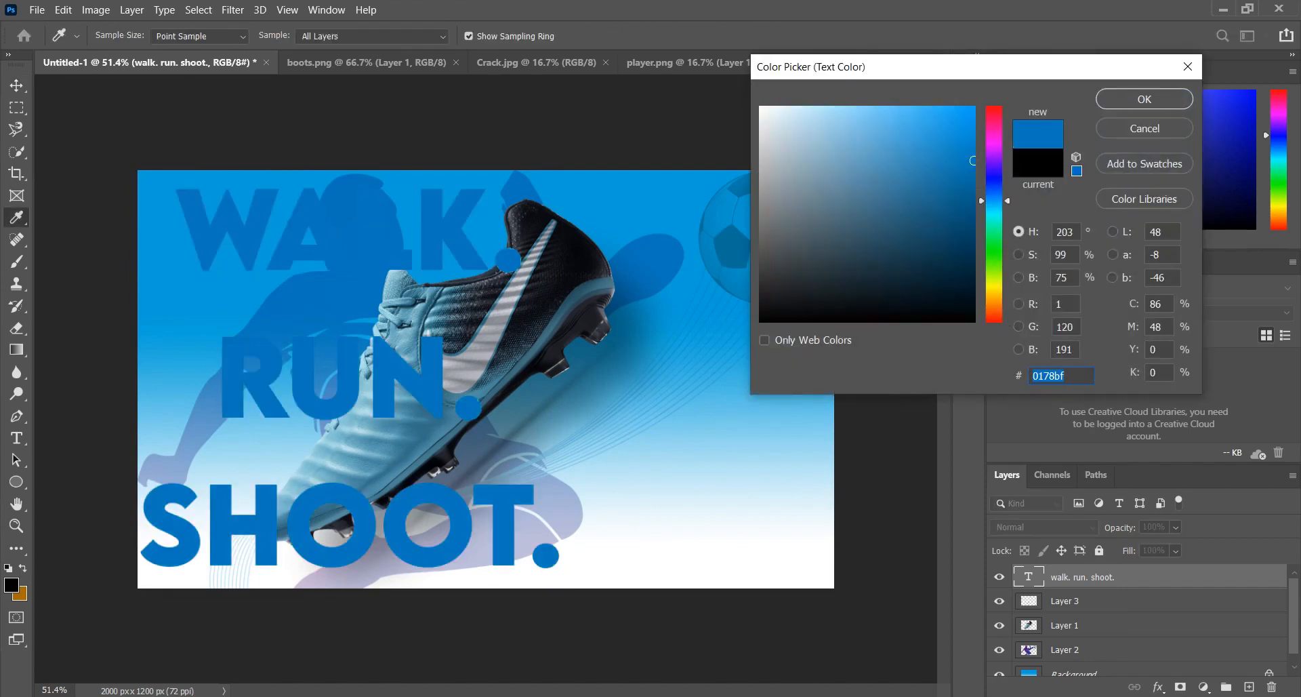
{"action": "type", "text": "fffff014dbf"}
{"action": "key", "text": "Return"}
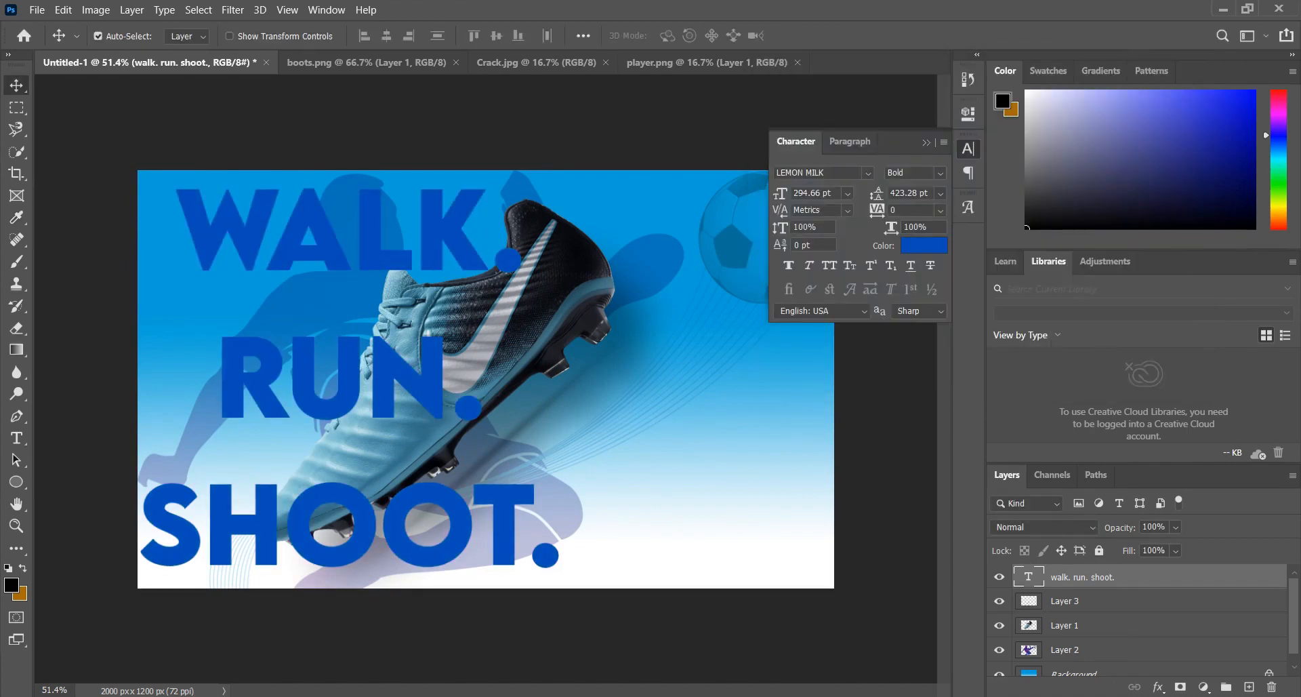
Apply a white 4 px outside stroke to the text layer.
{"action": "right_click", "coordinate": [1122, 577]}
{"action": "left_click", "coordinate": [942, 24]}
{"action": "left_click", "coordinate": [669, 219]}
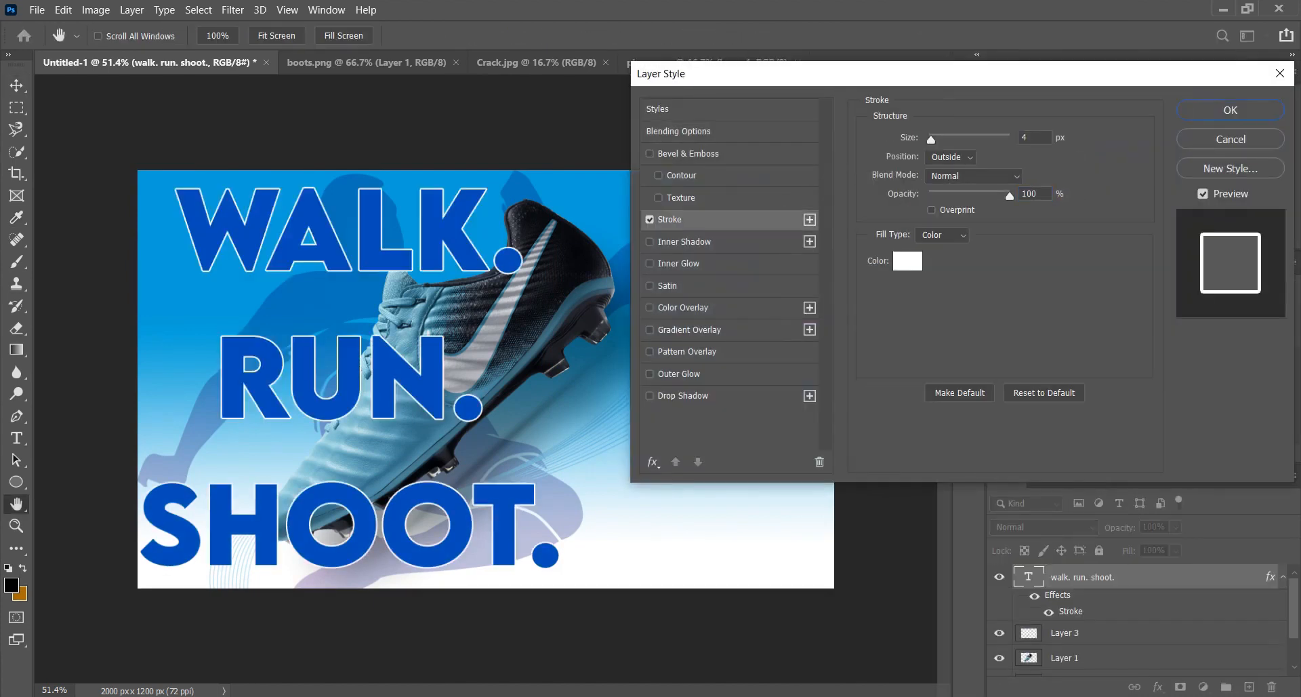
{"action": "left_click", "coordinate": [1230, 110]}
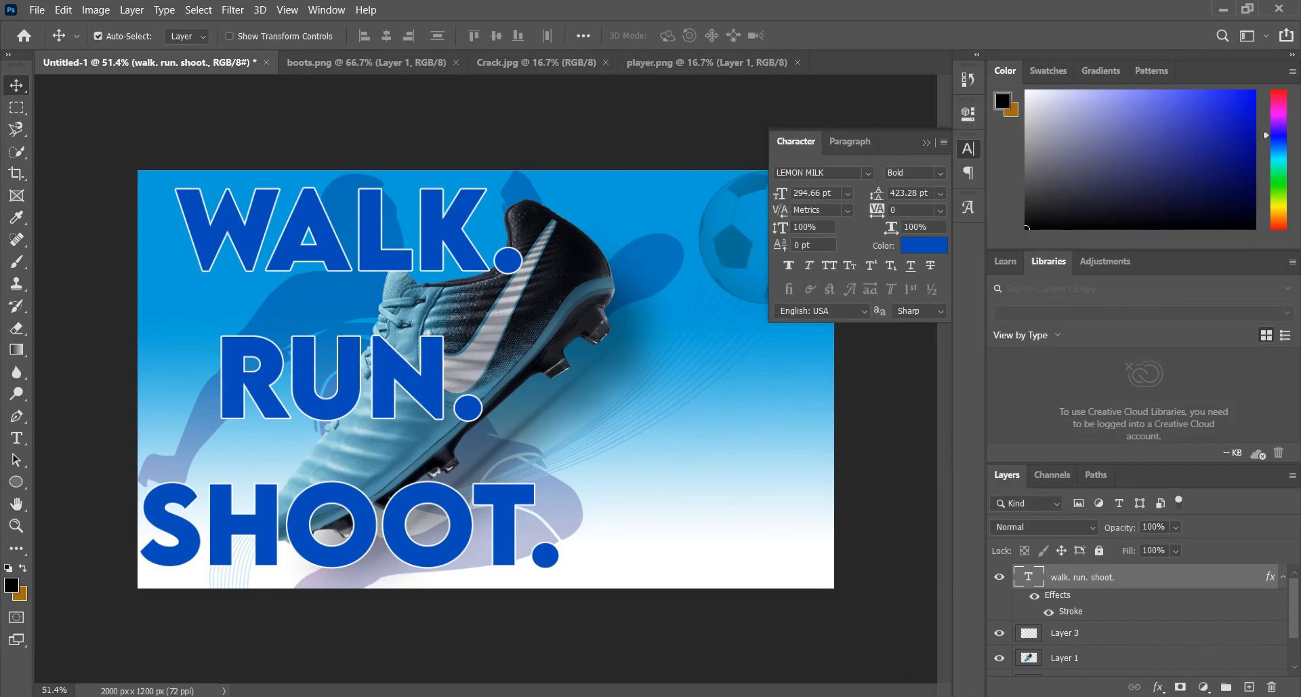
Set the text layer's fill to 0% and shift the outlined text slightly to the left.
{"action": "key", "text": "shift+0"}
{"action": "key", "text": "shift+0"}
{"action": "left_click", "coordinate": [925, 142]}
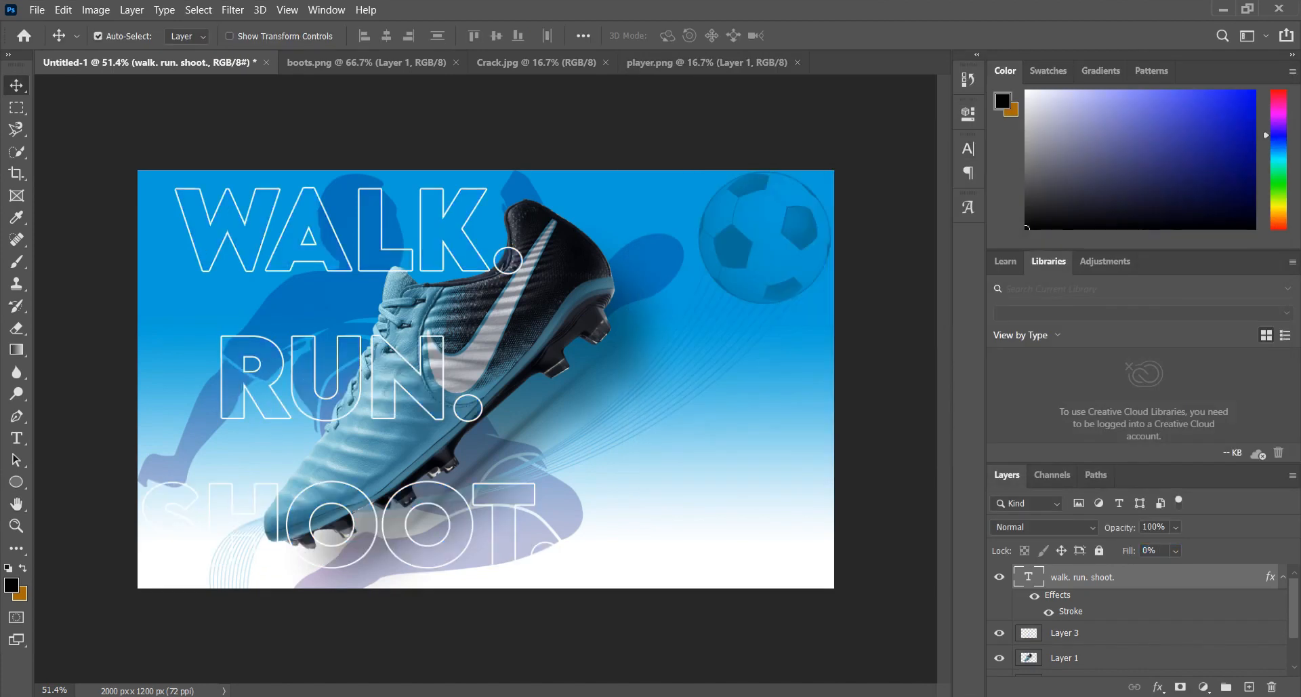
{"action": "left_click_drag", "start_coordinate": [487, 214], "coordinate": [472, 215]}
Cut the word SHOOT. out of the three-line text and paste it as a separate text layer.
{"action": "left_click", "coordinate": [16, 438]}
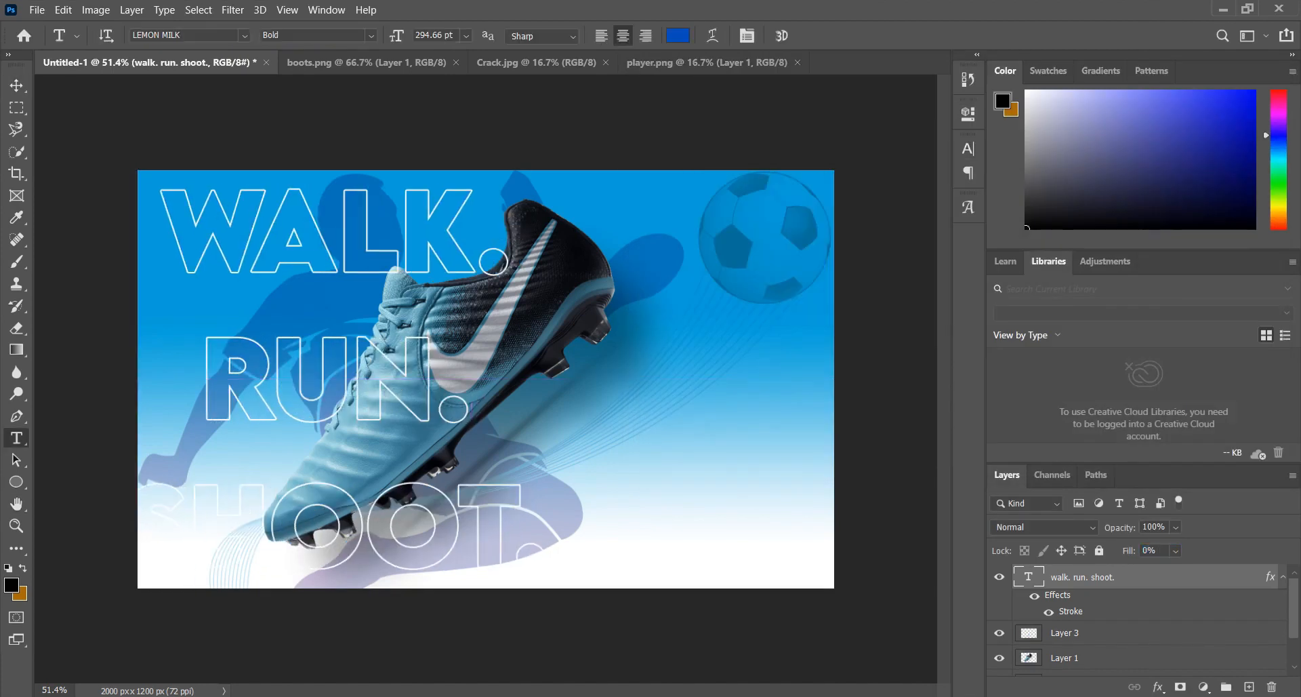
{"action": "triple_click", "coordinate": [412, 525]}
{"action": "key", "text": "ctrl+c"}
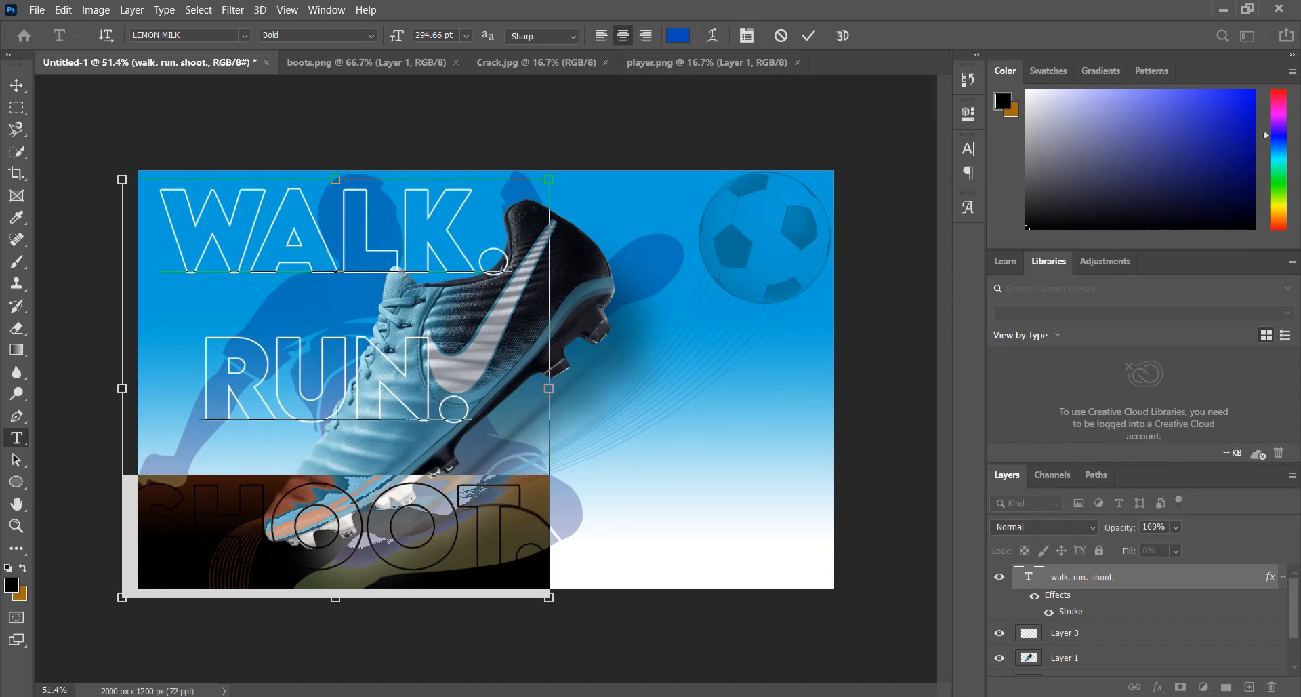
{"action": "key", "text": "BackSpace"}
{"action": "key", "text": "ctrl+Return"}
{"action": "left_click", "coordinate": [1249, 686]}
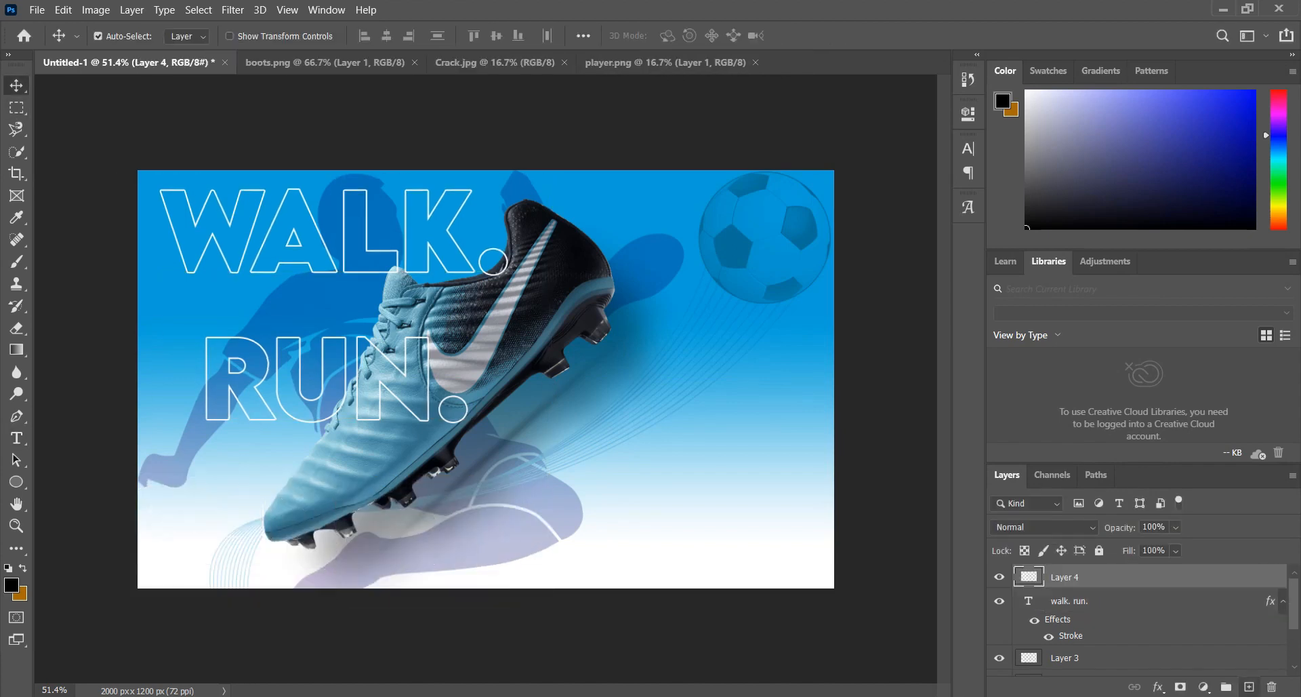
{"action": "key", "text": "ctrl+v"}
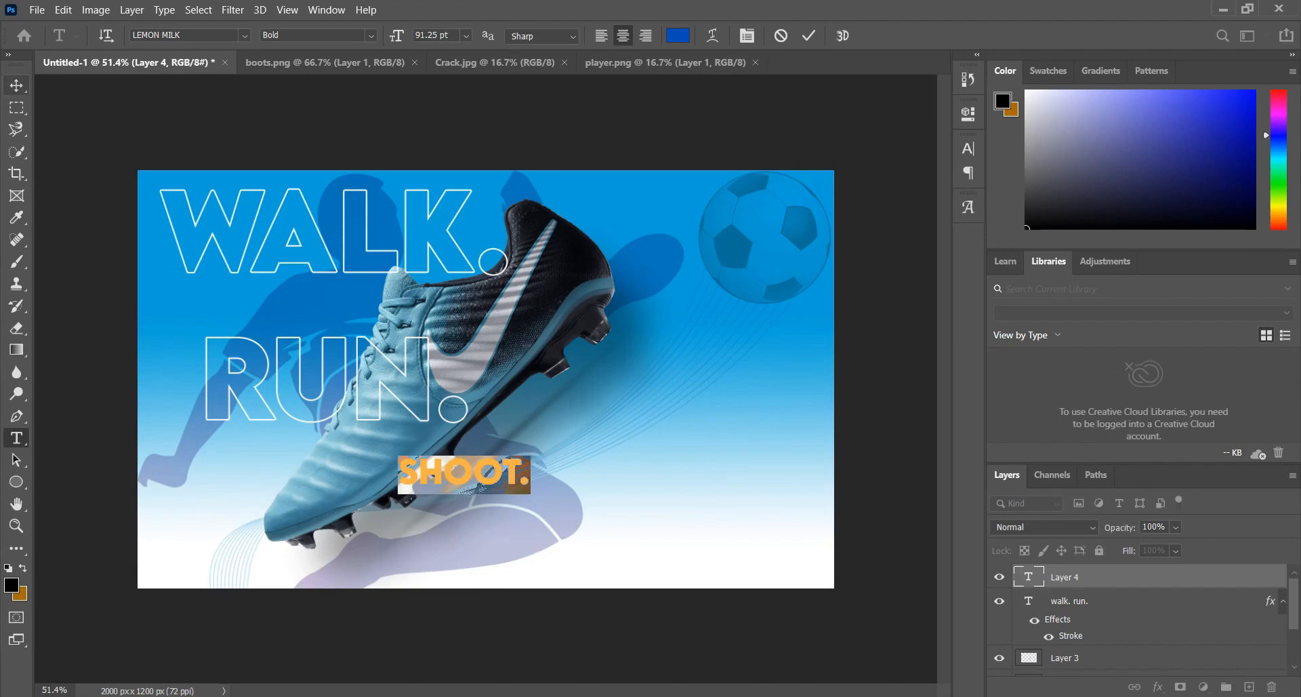
{"action": "left_click", "coordinate": [16, 86]}
Give the SHOOT. text layer a 4 px outside stroke in blue #0177bf sampled from the artwork, and set its fill to 0%.
{"action": "right_click", "coordinate": [1154, 577]}
{"action": "left_click", "coordinate": [1037, 25]}
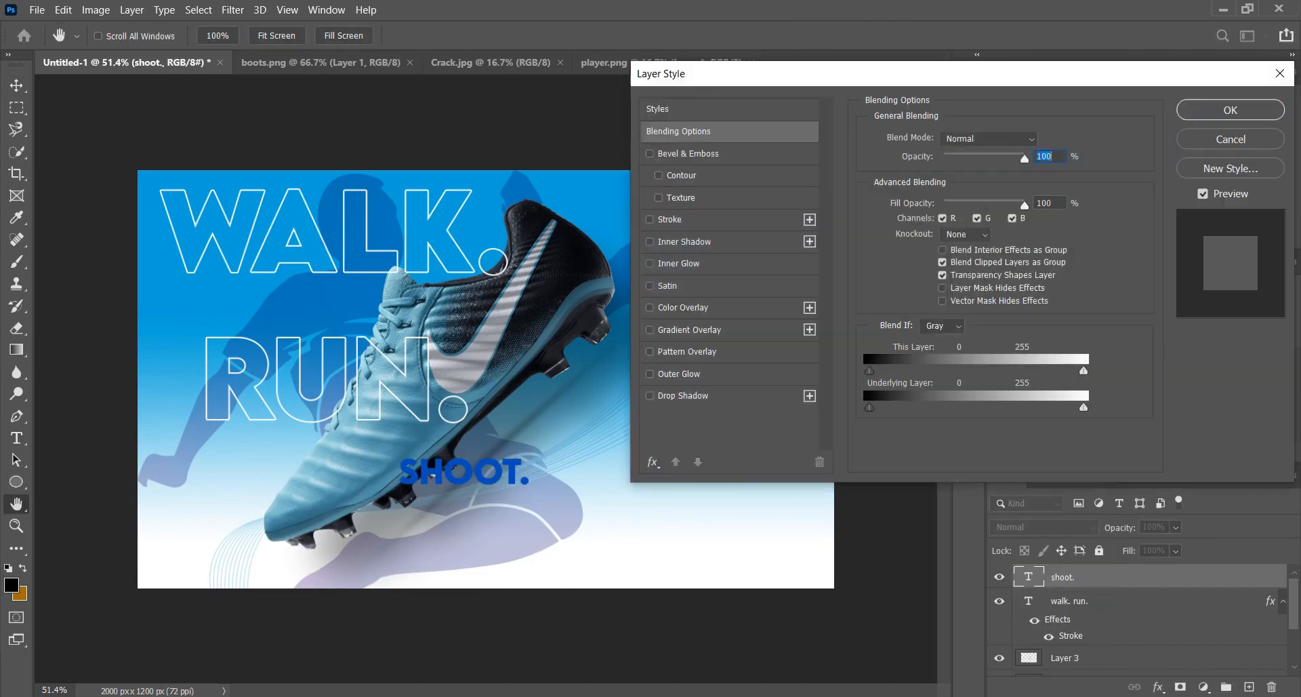
{"action": "left_click", "coordinate": [670, 219]}
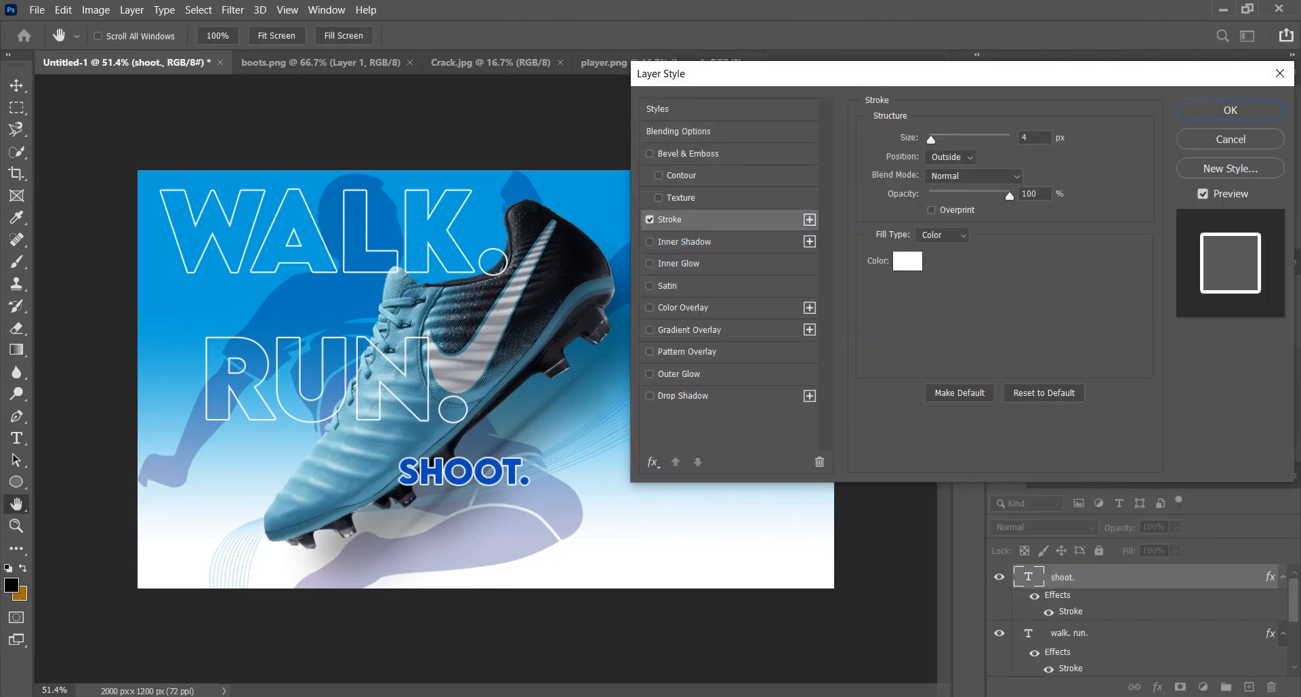
{"action": "left_click", "coordinate": [908, 261]}
{"action": "type", "text": "1200ff"}
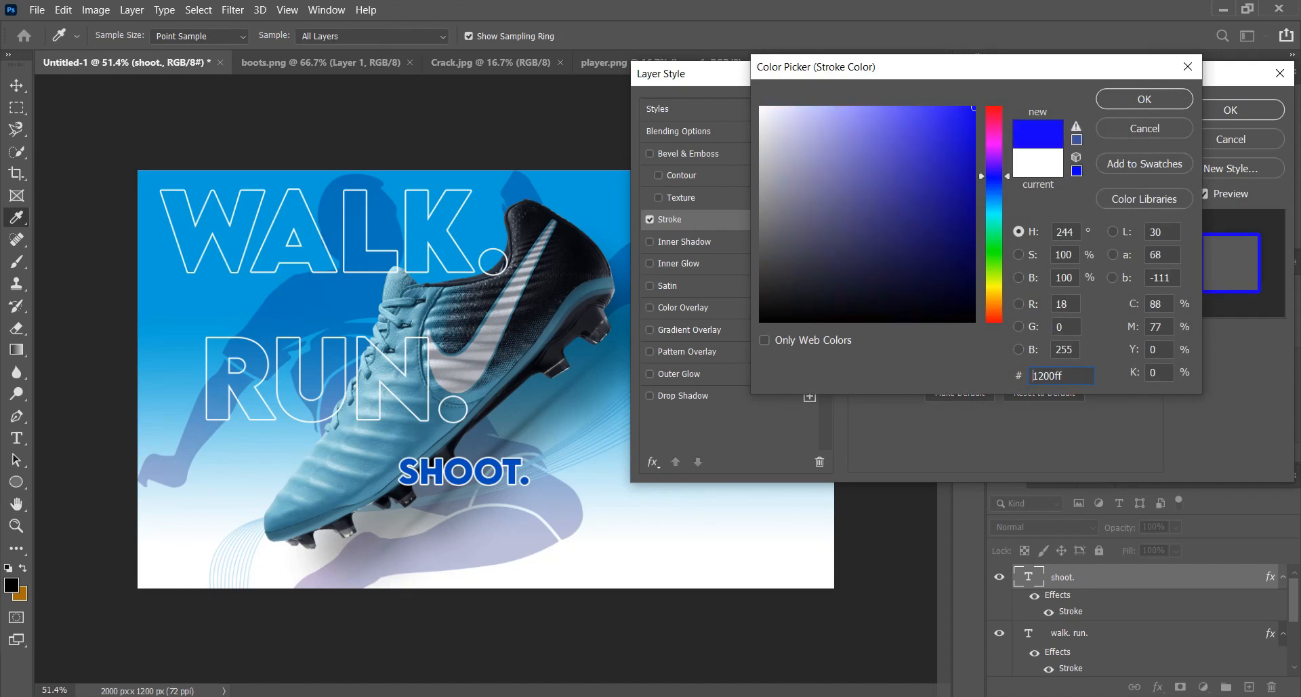
{"action": "left_click", "coordinate": [360, 223]}
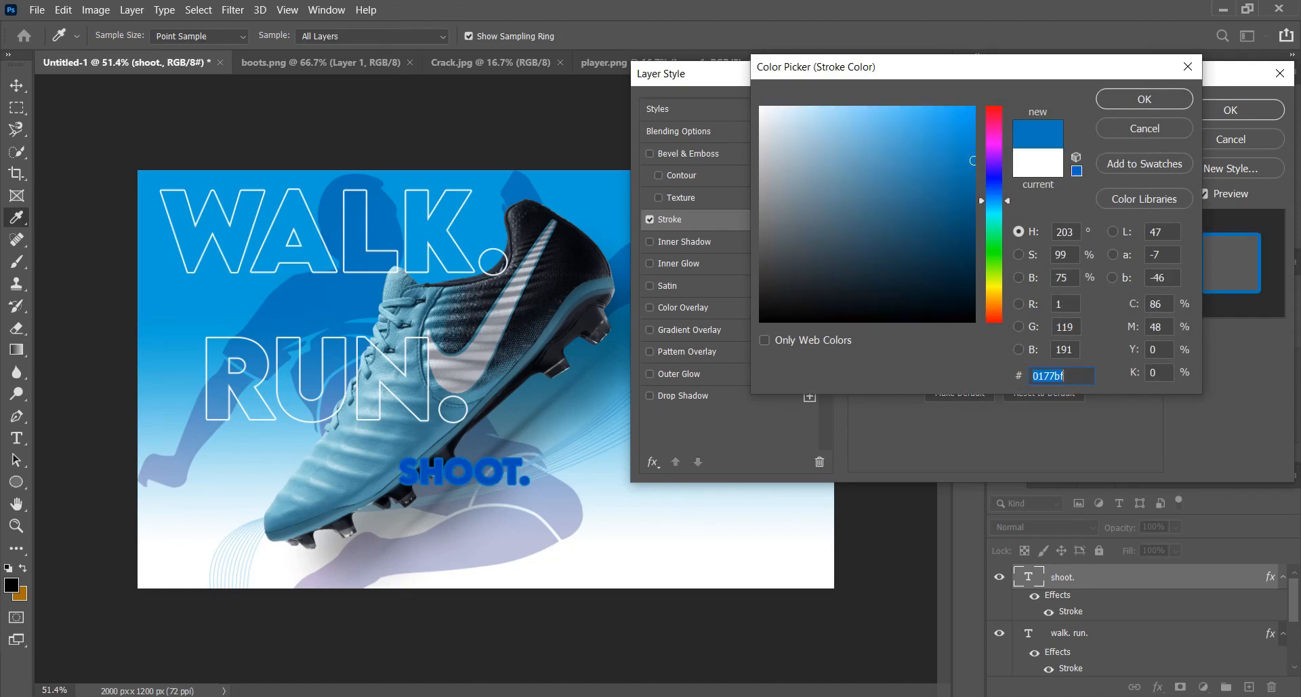
{"action": "key", "text": "Return"}
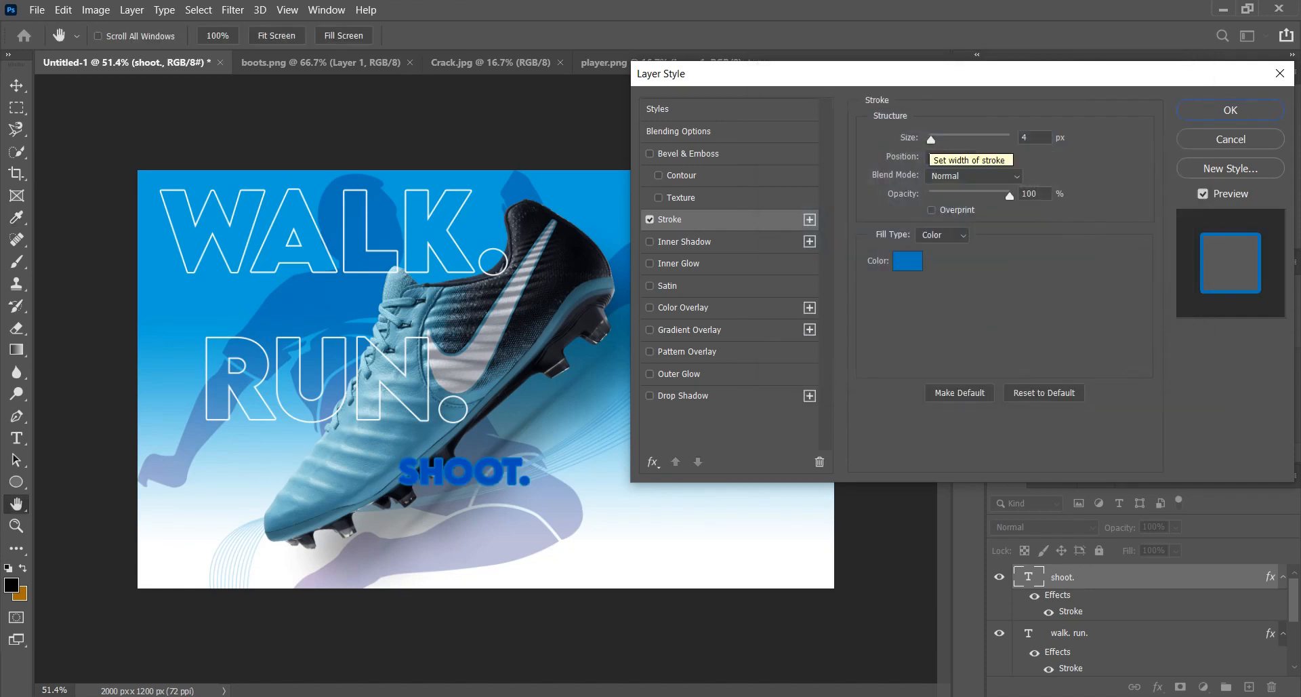
{"action": "left_click", "coordinate": [1230, 109]}
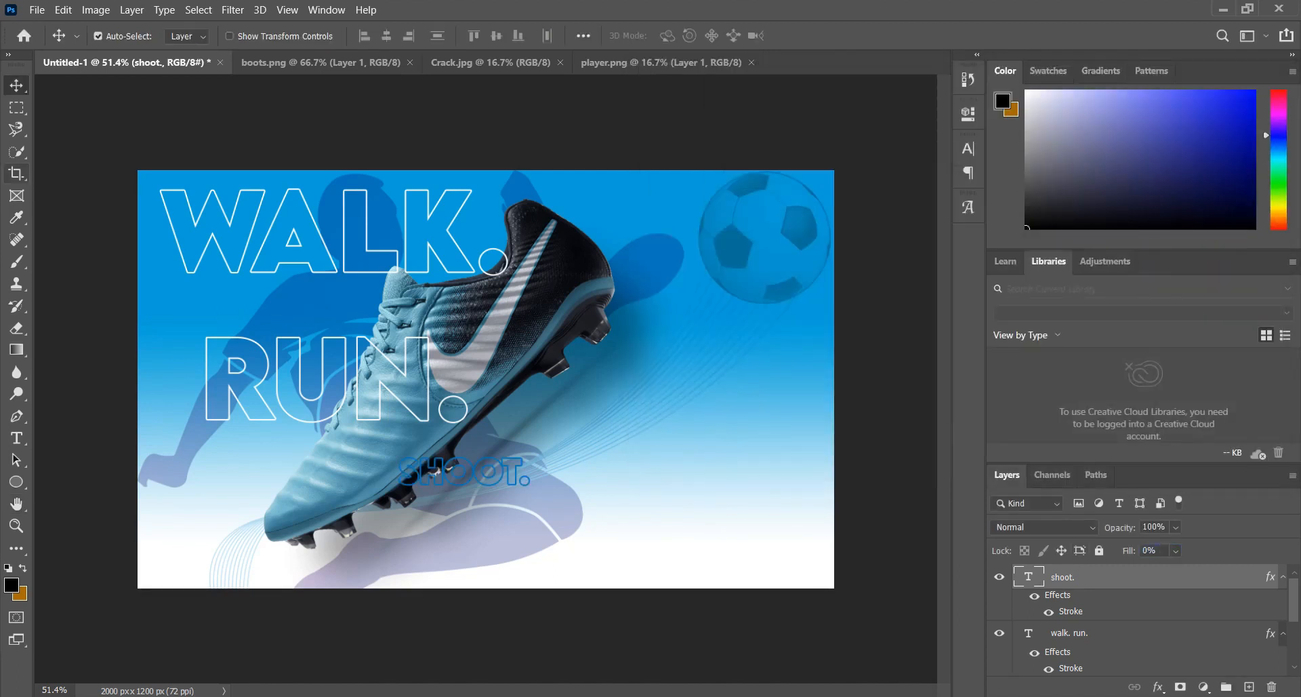
Scale the SHOOT. text up to about 519% and position it across the full width of the canvas's lower part.
{"action": "key", "text": "ctrl+t"}
{"action": "left_click_drag", "start_coordinate": [531, 494], "coordinate": [848, 584]}
{"action": "left_click_drag", "start_coordinate": [745, 542], "coordinate": [583, 534]}
{"action": "left_click_drag", "start_coordinate": [685, 450], "coordinate": [889, 393]}
{"action": "left_click_drag", "start_coordinate": [792, 449], "coordinate": [713, 477]}
{"action": "left_click_drag", "start_coordinate": [811, 420], "coordinate": [872, 401]}
{"action": "left_click_drag", "start_coordinate": [788, 453], "coordinate": [769, 453]}
{"action": "left_click_drag", "start_coordinate": [853, 401], "coordinate": [766, 426]}
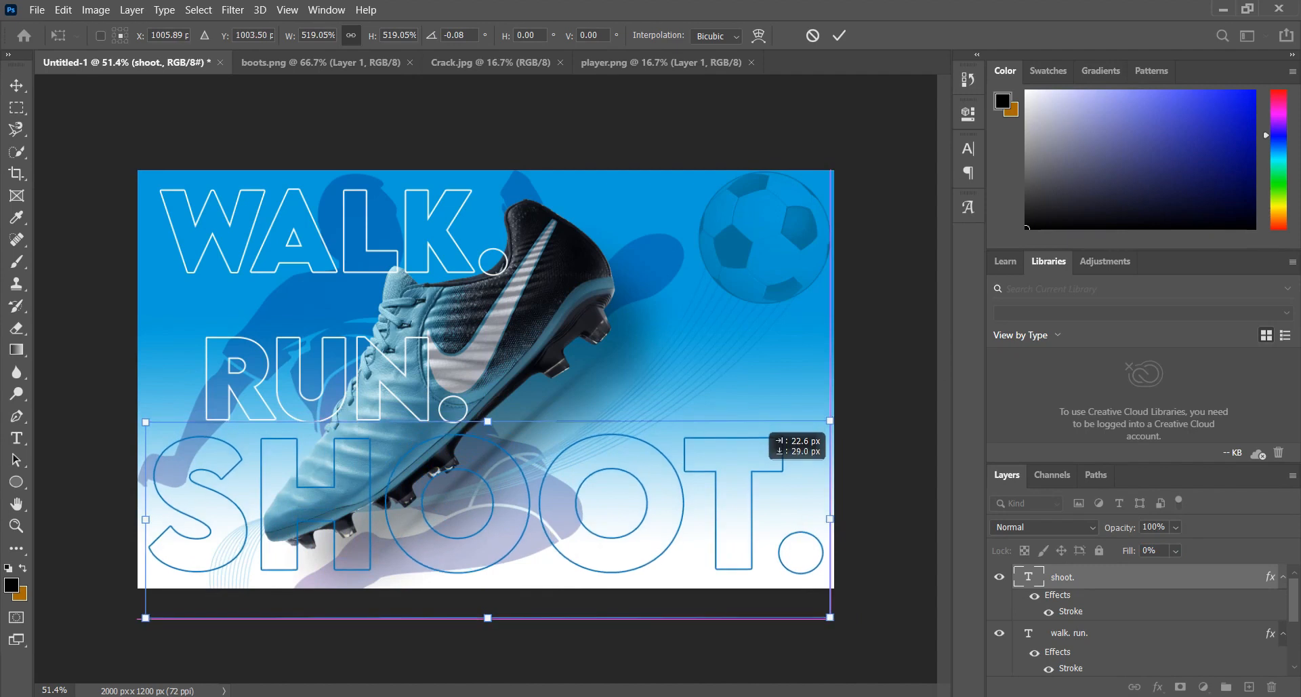
{"action": "key", "text": "Return"}
Move the SHOOT. layer below the boot layer, Layer 1, so the boot overlaps the lettering.
{"action": "scroll", "coordinate": [462, 452], "scroll_direction": "up", "scroll_amount": 3}
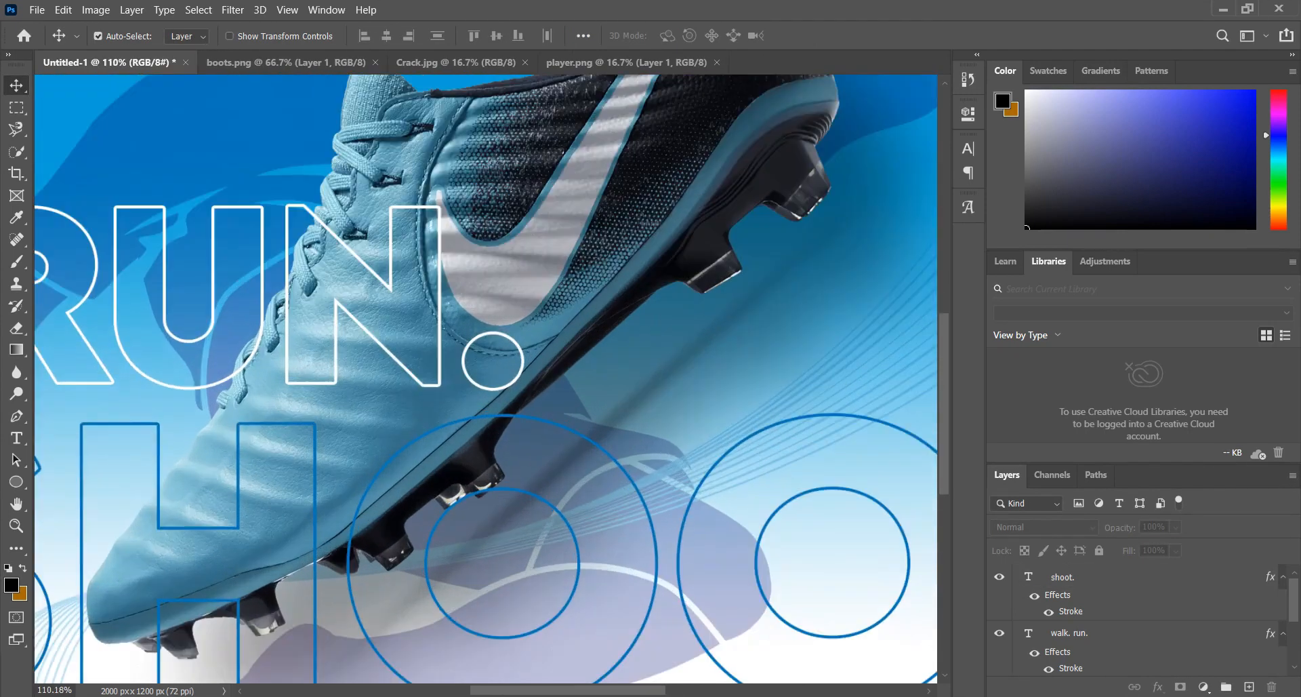
{"action": "scroll", "coordinate": [441, 459], "scroll_direction": "down", "scroll_amount": 3}
{"action": "scroll", "coordinate": [173, 600], "scroll_direction": "up", "scroll_amount": 3}
{"action": "scroll", "coordinate": [454, 569], "scroll_direction": "down", "scroll_amount": 3}
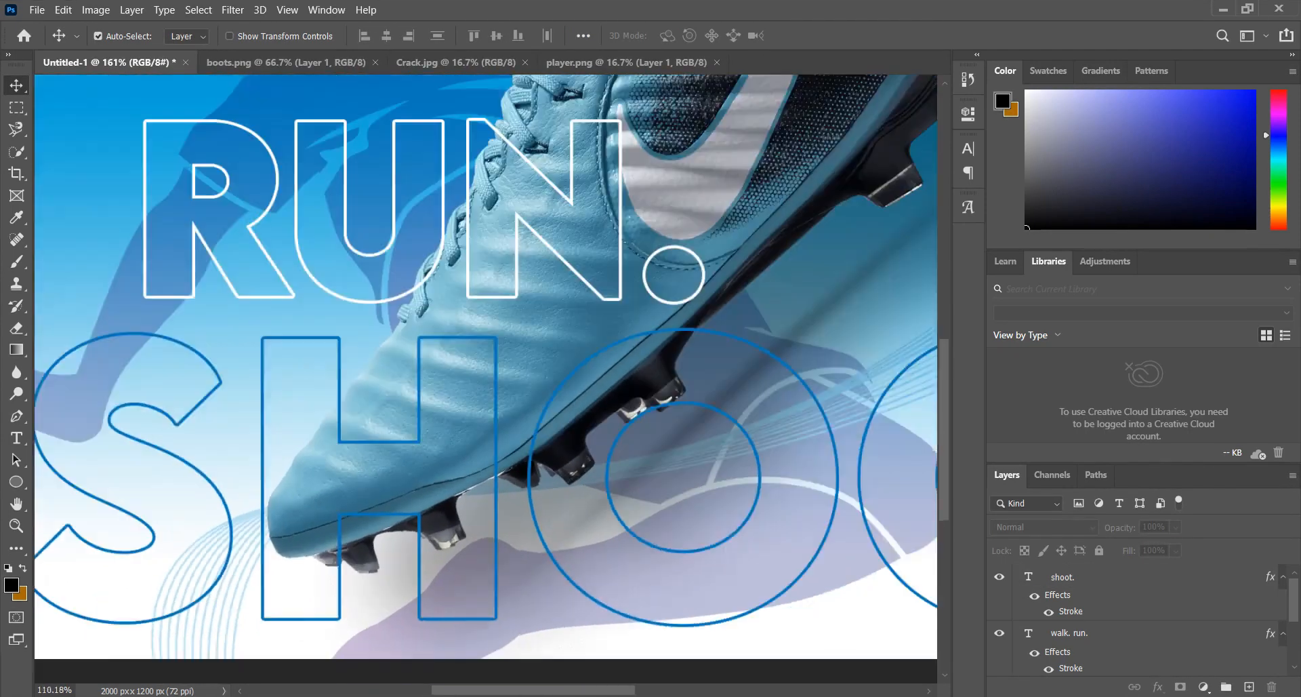
{"action": "left_click_drag", "start_coordinate": [1064, 576], "coordinate": [1064, 627]}
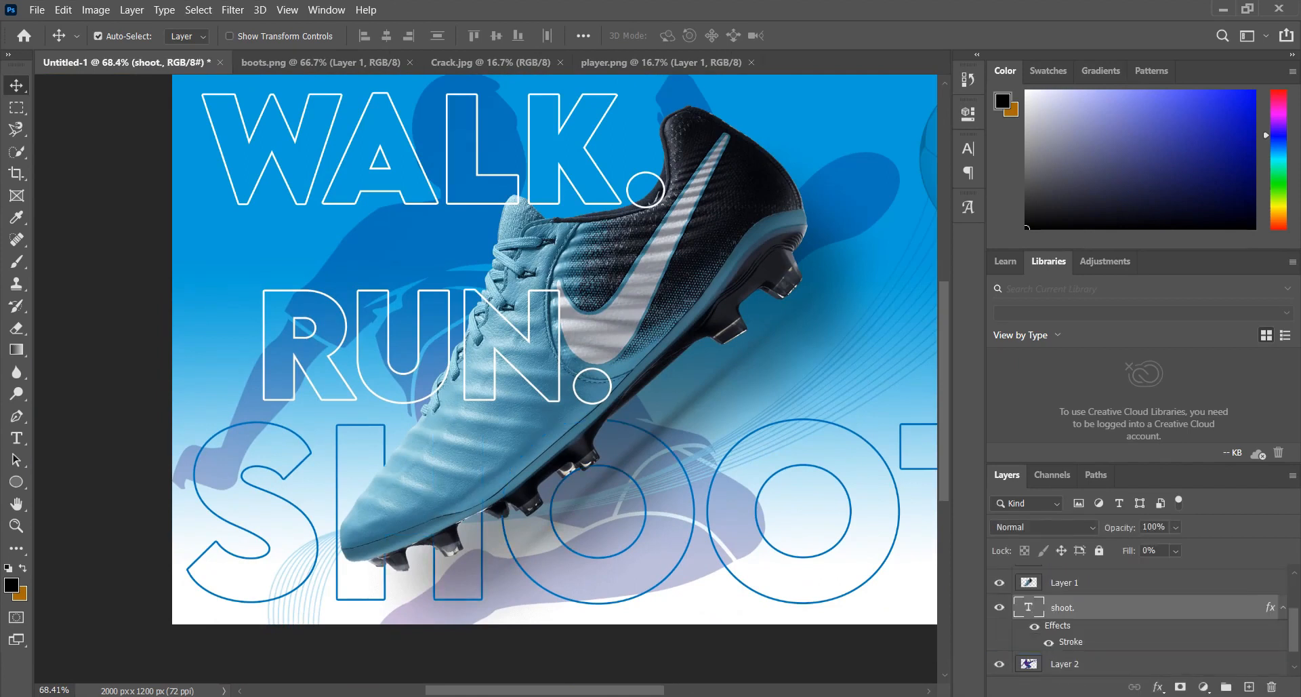
Enlarge the RUN. line to 380 pt and set its kerning to 0 and its tracking to 40.
{"action": "scroll", "coordinate": [308, 456], "scroll_direction": "down", "scroll_amount": 3}
{"action": "scroll", "coordinate": [479, 299], "scroll_direction": "up", "scroll_amount": 4}
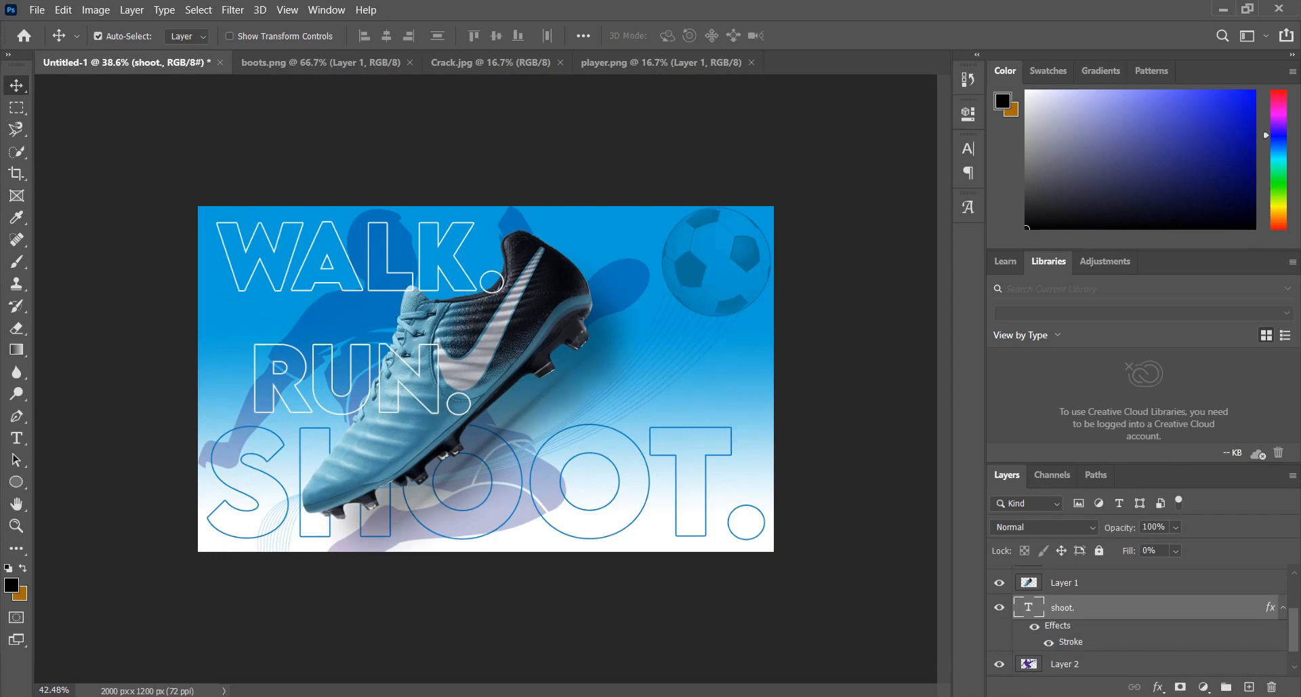
{"action": "scroll", "coordinate": [485, 378], "scroll_direction": "down", "scroll_amount": 3}
{"action": "scroll", "coordinate": [486, 378], "scroll_direction": "up", "scroll_amount": 1}
{"action": "scroll", "coordinate": [486, 378], "scroll_direction": "up", "scroll_amount": 2}
{"action": "scroll", "coordinate": [486, 378], "scroll_direction": "down", "scroll_amount": 2}
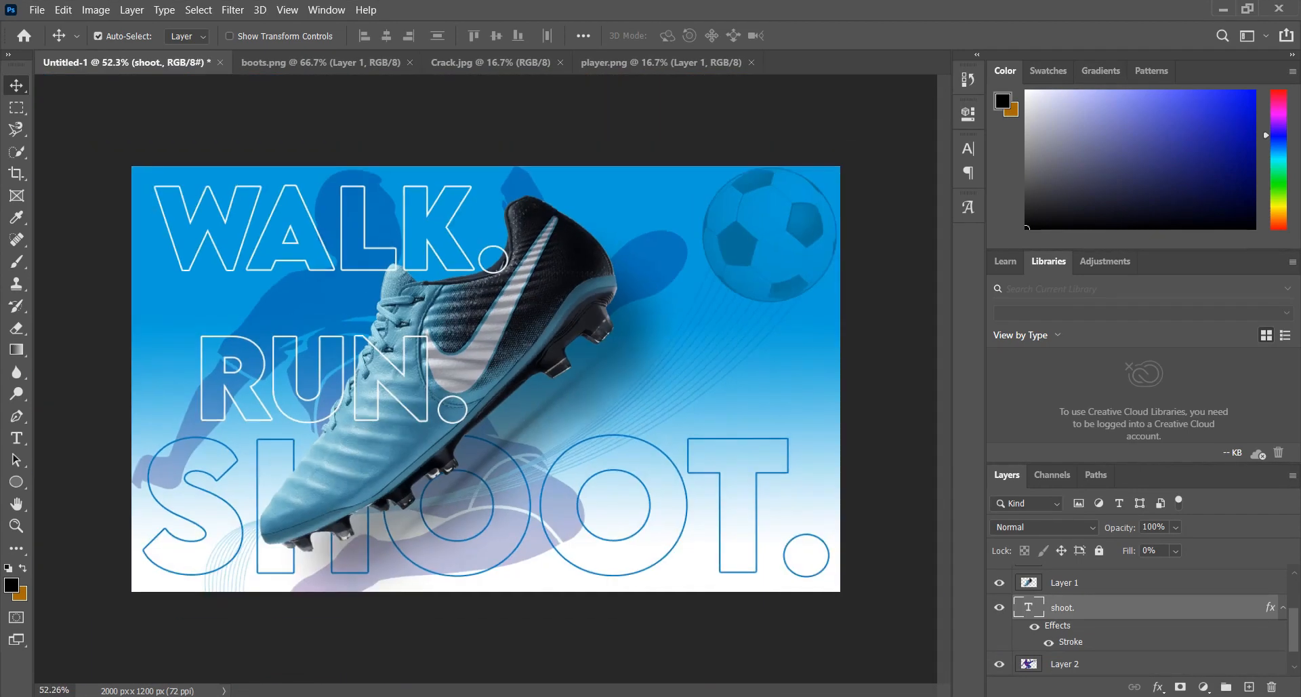
{"action": "left_click", "coordinate": [16, 437]}
{"action": "triple_click", "coordinate": [326, 379]}
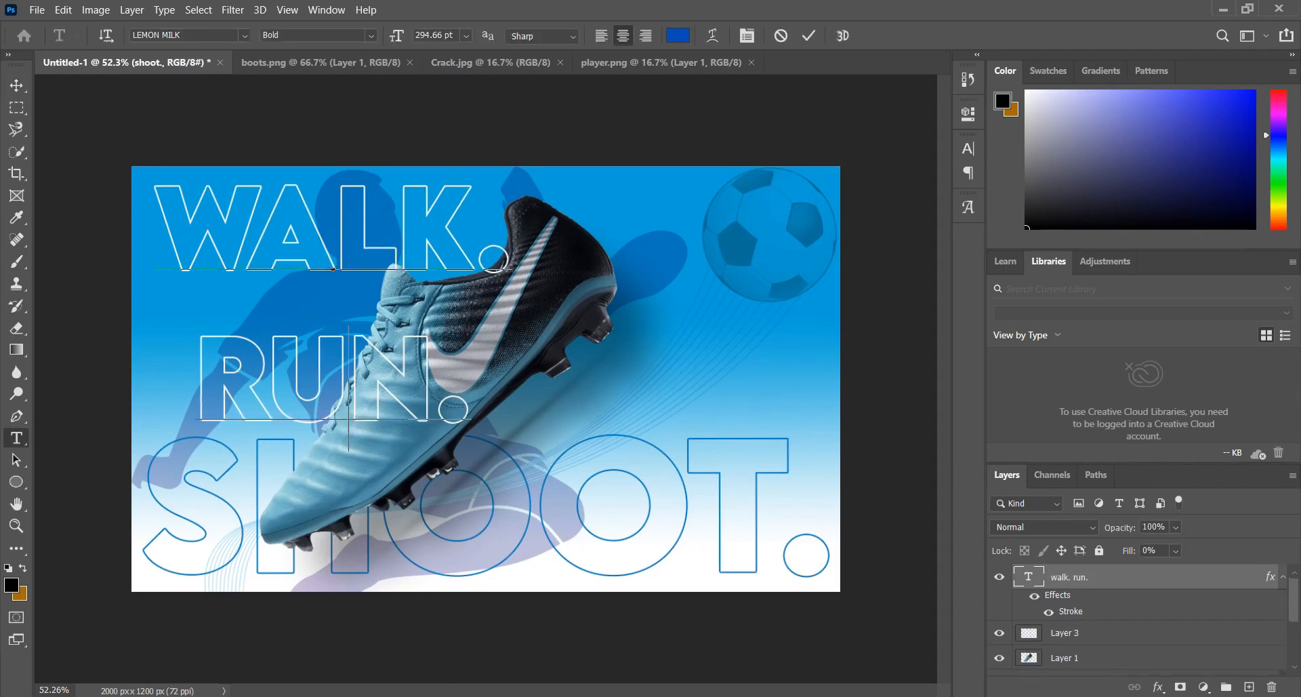
{"action": "left_click_drag", "start_coordinate": [396, 35], "coordinate": [434, 36]}
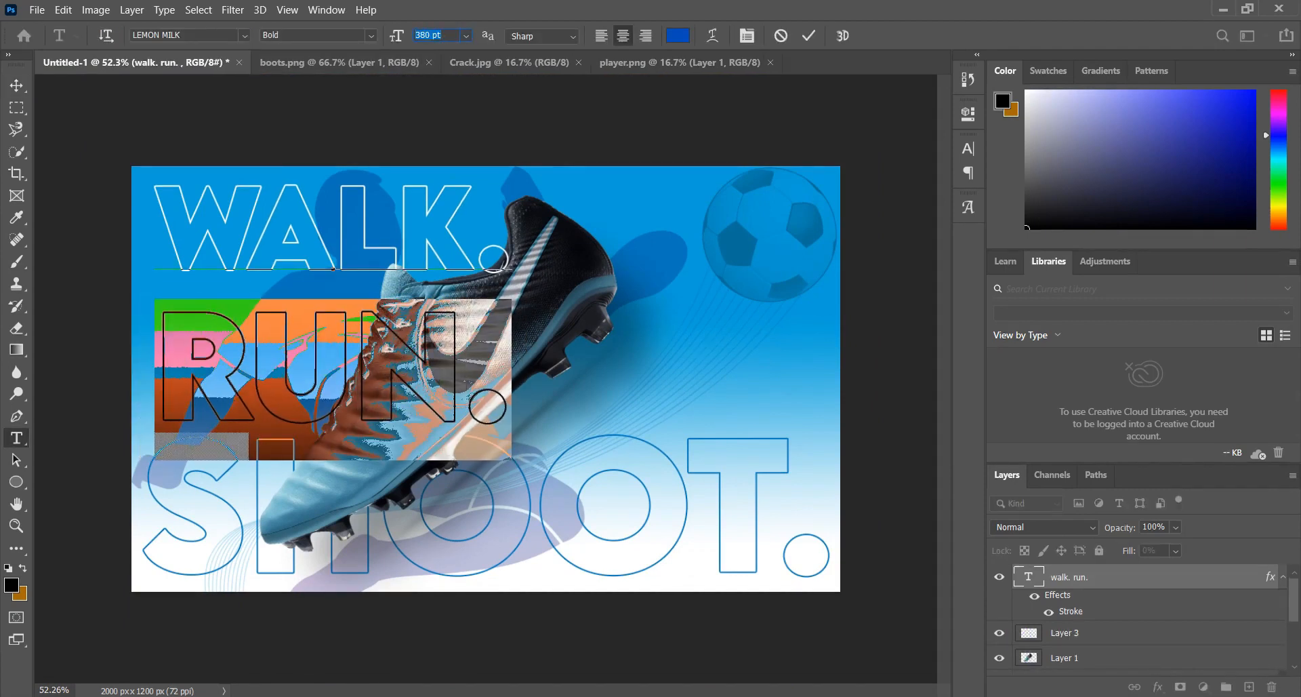
{"action": "left_click", "coordinate": [968, 148]}
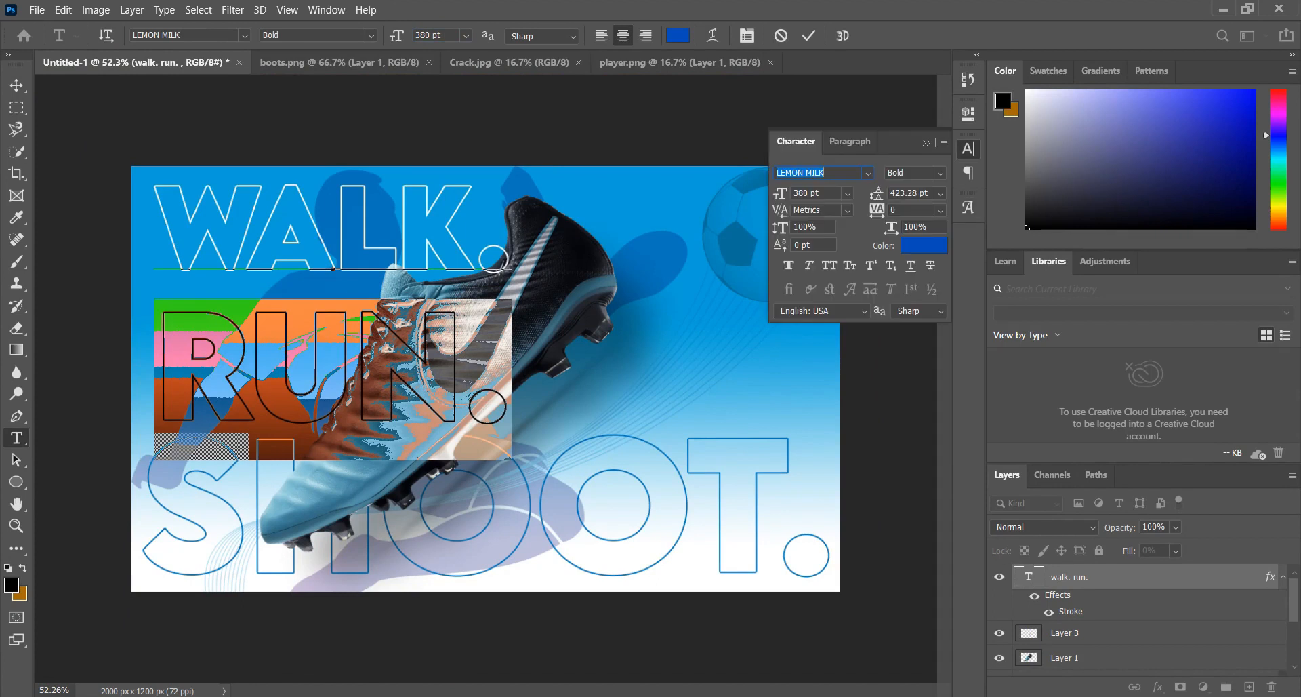
{"action": "mouse_move", "coordinate": [877, 210]}
{"action": "left_mouse_down"}
{"action": "mouse_move", "coordinate": [912, 210]}
{"action": "mouse_move", "coordinate": [878, 209]}
{"action": "left_mouse_up"}
{"action": "left_click_drag", "start_coordinate": [781, 209], "coordinate": [806, 209]}
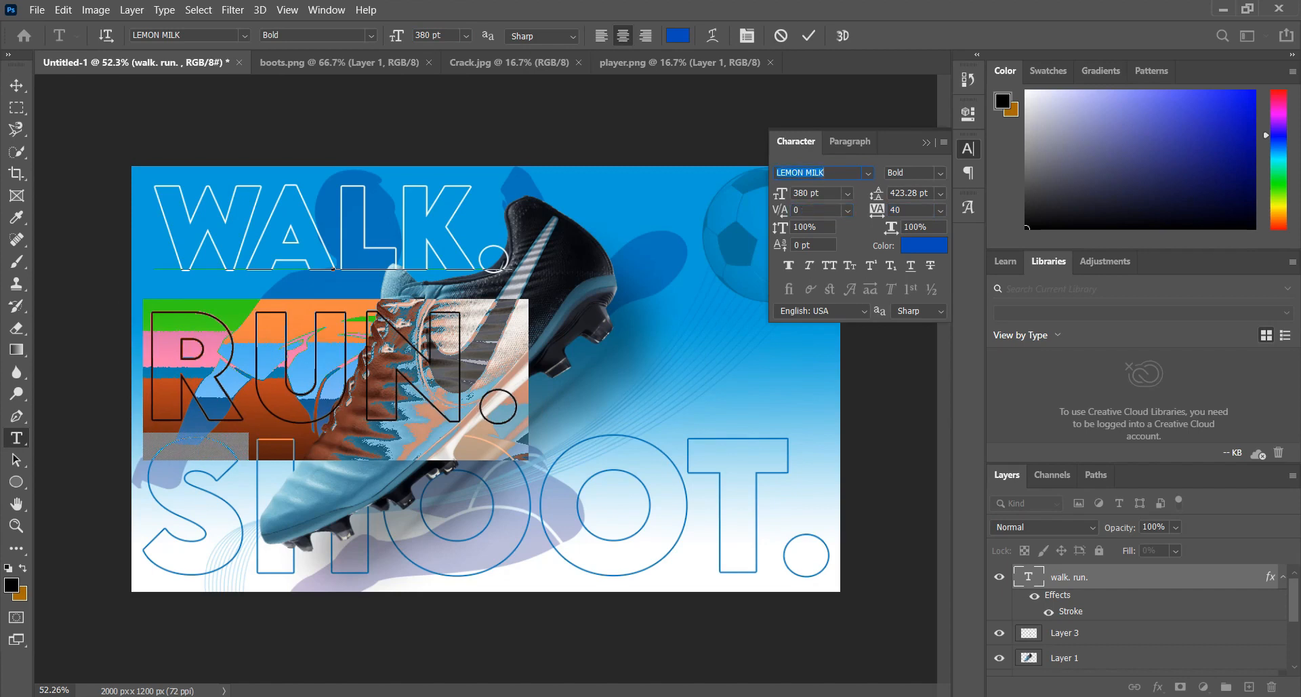
{"action": "left_click", "coordinate": [926, 142]}
Shift the RUN. line to the canvas's right side with leading spaces and reduce it to 314 pt.
{"action": "left_click", "coordinate": [16, 85]}
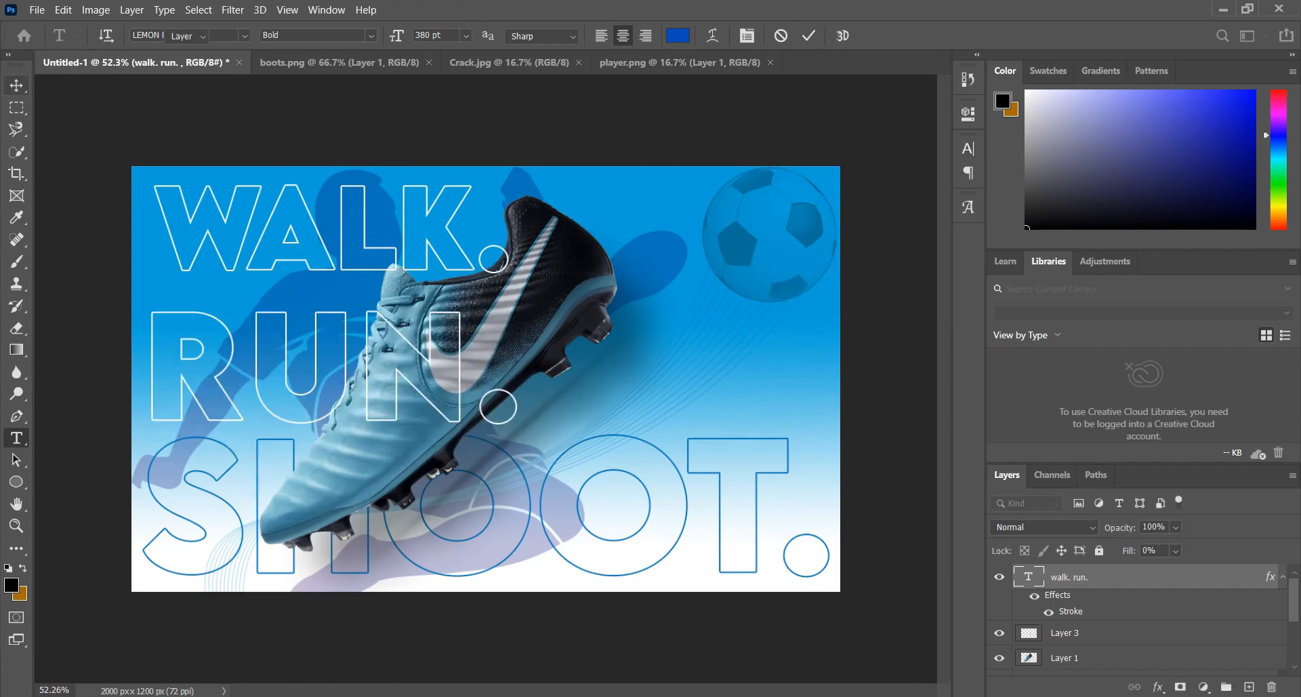
{"action": "left_click", "coordinate": [151, 366]}
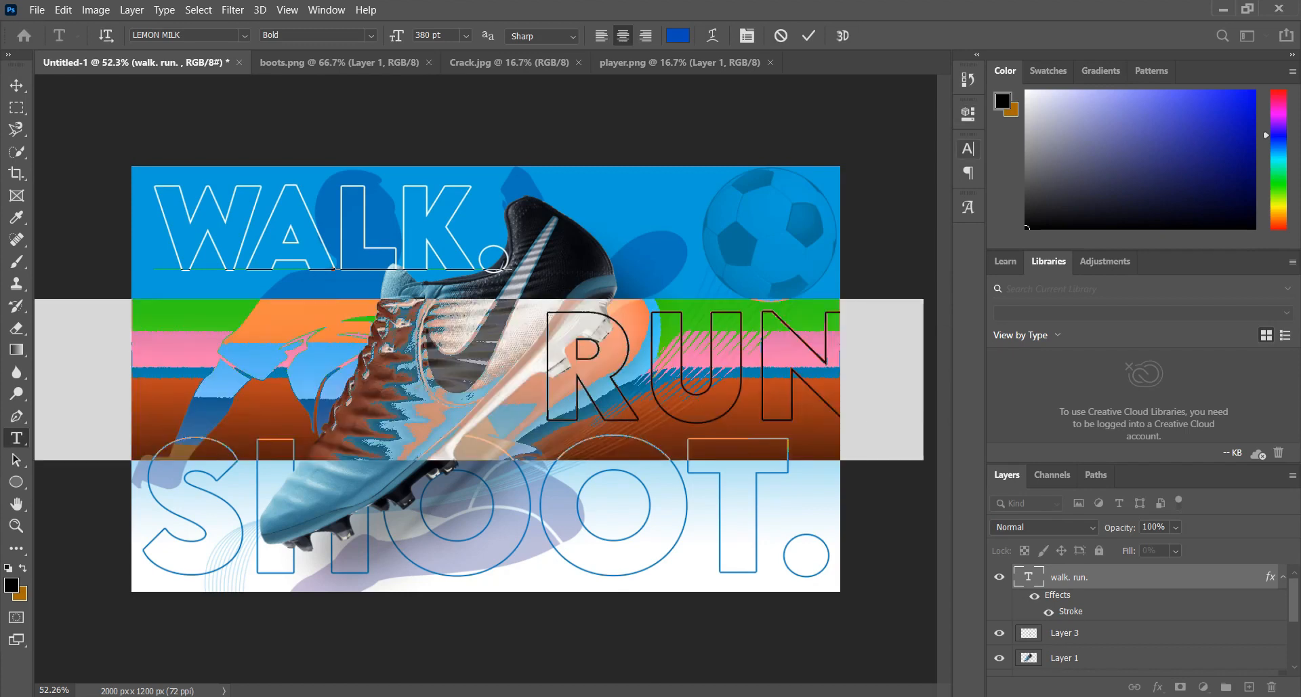
{"action": "left_click", "coordinate": [969, 148]}
{"action": "left_click_drag", "start_coordinate": [780, 193], "coordinate": [734, 193]}
{"action": "left_click", "coordinate": [507, 400]}
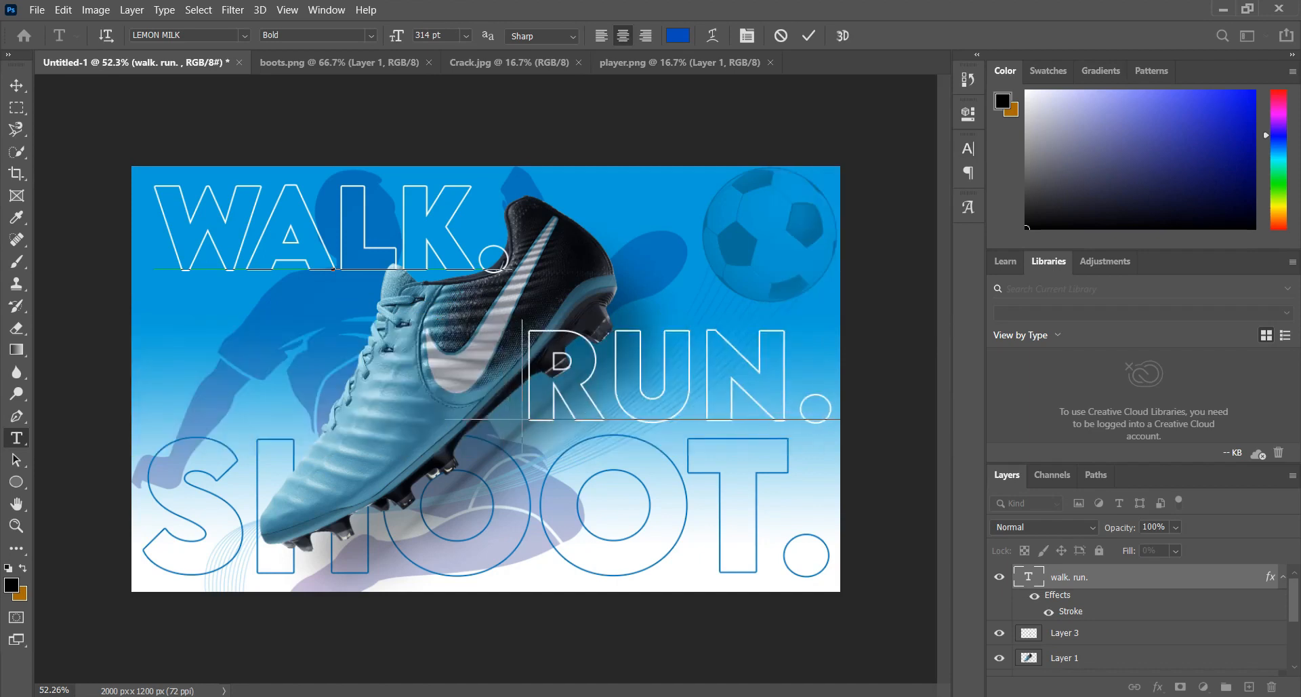
Commit the text edit and nudge the WALK. RUN. text layer slightly up and to the left.
{"action": "left_click", "coordinate": [17, 85]}
{"action": "key", "text": "ctrl+minus"}
{"action": "key", "text": "ctrl+0"}
{"action": "key", "text": "Up"}
{"action": "key", "text": "Up"}
{"action": "key", "text": "Up"}
{"action": "key", "text": "Up"}
{"action": "key", "text": "Up"}
{"action": "key", "text": "Up"}
{"action": "key", "text": "Up"}
{"action": "key", "text": "Up"}
{"action": "key", "text": "Up"}
{"action": "key", "text": "Up"}
{"action": "key", "text": "Up"}
{"action": "key", "text": "Up"}
{"action": "key", "text": "Up"}
{"action": "key", "text": "Up"}
{"action": "key", "text": "Up"}
{"action": "key", "text": "Up"}
{"action": "key", "text": "Up"}
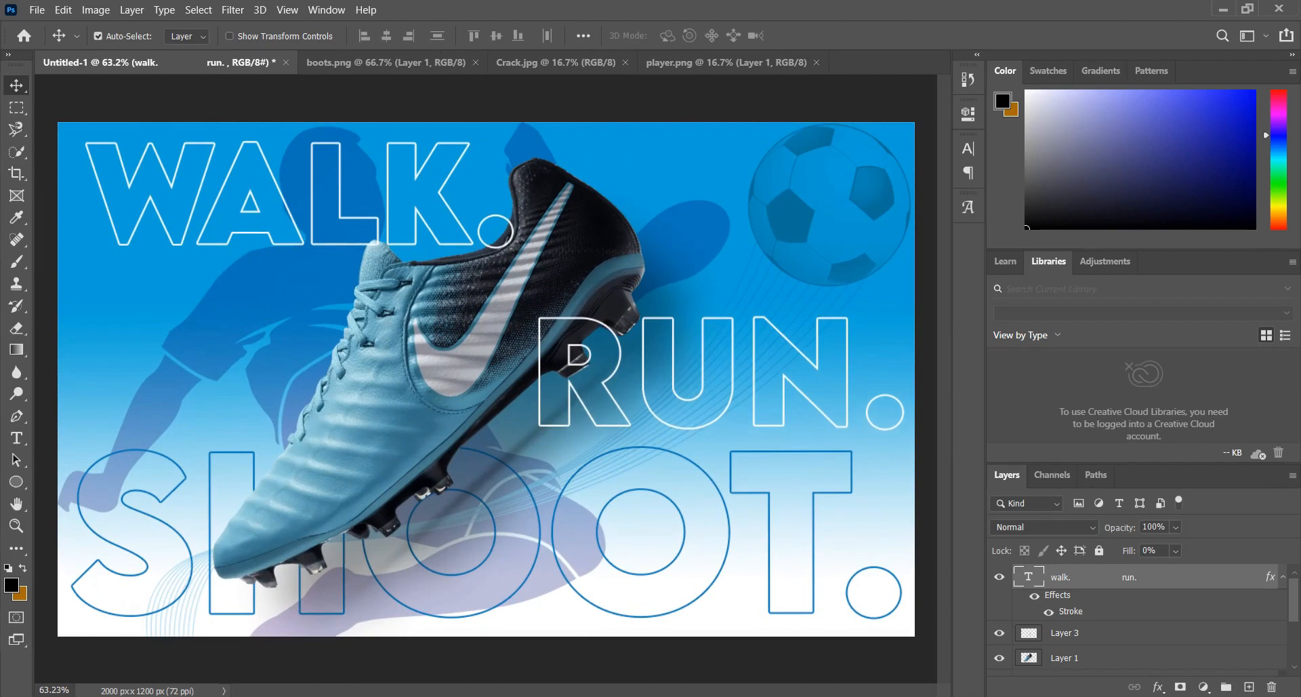
{"action": "key", "text": "Left"}
{"action": "key", "text": "Left"}
{"action": "key", "text": "Left"}
{"action": "key", "text": "Left"}
{"action": "key", "text": "Left"}
{"action": "key", "text": "Left"}
{"action": "key", "text": "Left"}
{"action": "key", "text": "Left"}
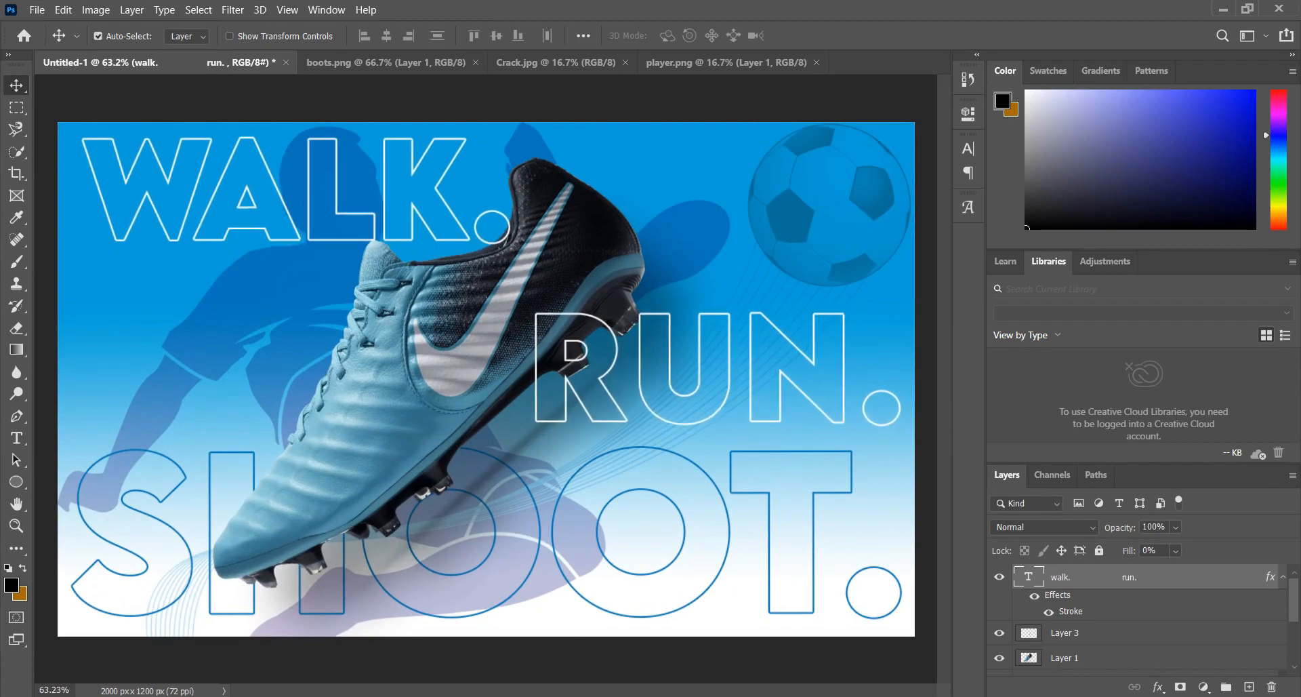
Add a layer mask to the SHOOT. text layer.
{"action": "left_click", "coordinate": [468, 449]}
{"action": "scroll", "coordinate": [497, 255], "scroll_direction": "down", "scroll_amount": 4}
{"action": "scroll", "coordinate": [496, 255], "scroll_direction": "up", "scroll_amount": 7}
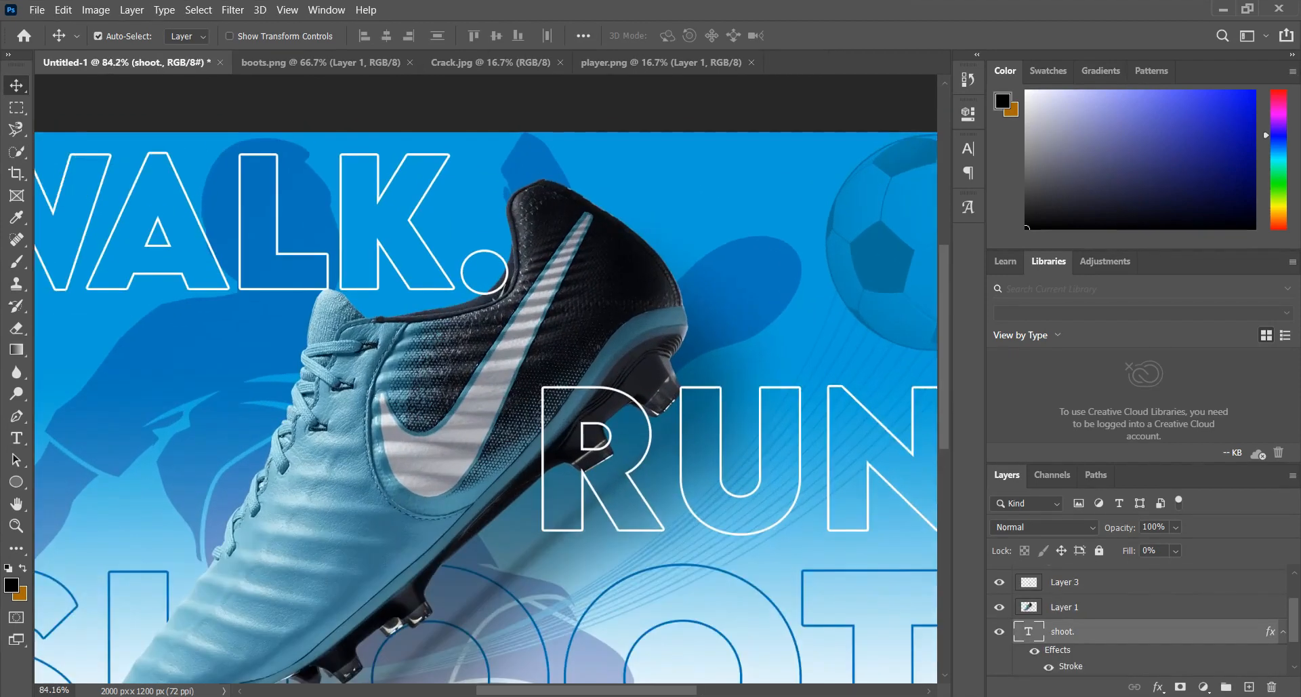
{"action": "scroll", "coordinate": [552, 161], "scroll_direction": "up", "scroll_amount": 7}
{"action": "left_click", "coordinate": [1180, 686]}
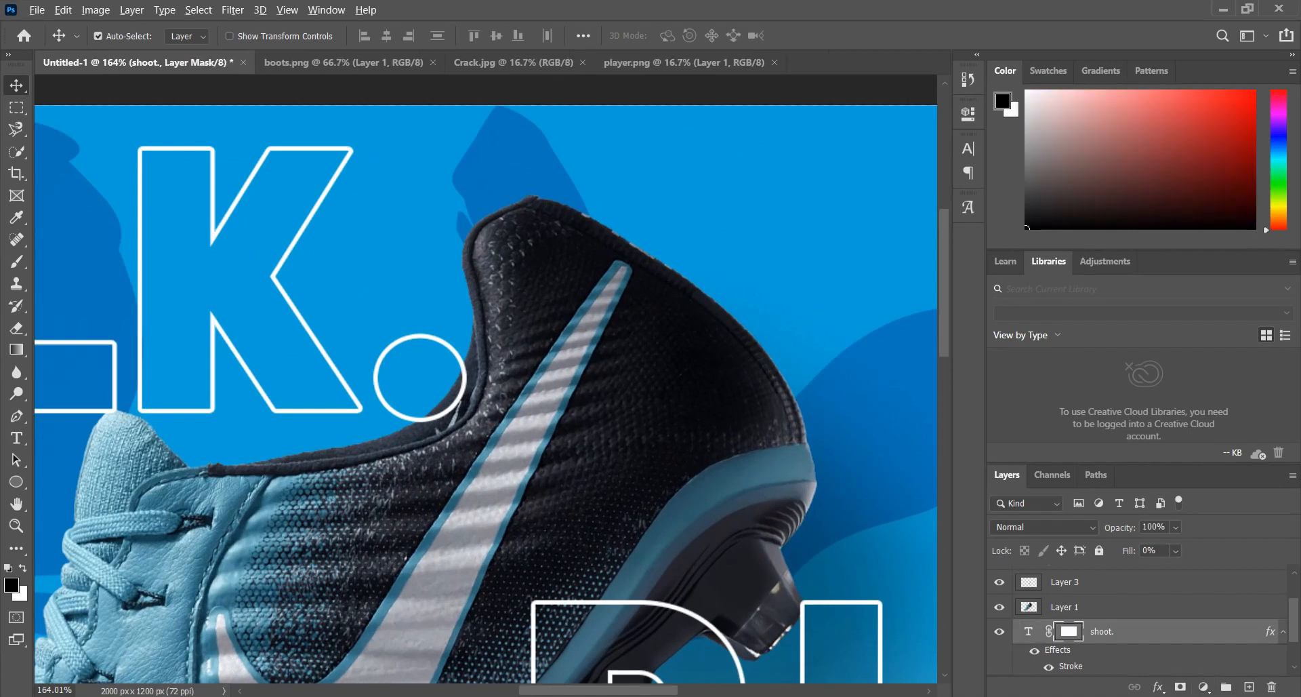
Set the Brush size to 53 px with black as the foreground colour for masking.
{"action": "scroll", "coordinate": [482, 378], "scroll_direction": "down", "scroll_amount": 10}
{"action": "scroll", "coordinate": [525, 163], "scroll_direction": "up", "scroll_amount": 4}
{"action": "key", "text": "b"}
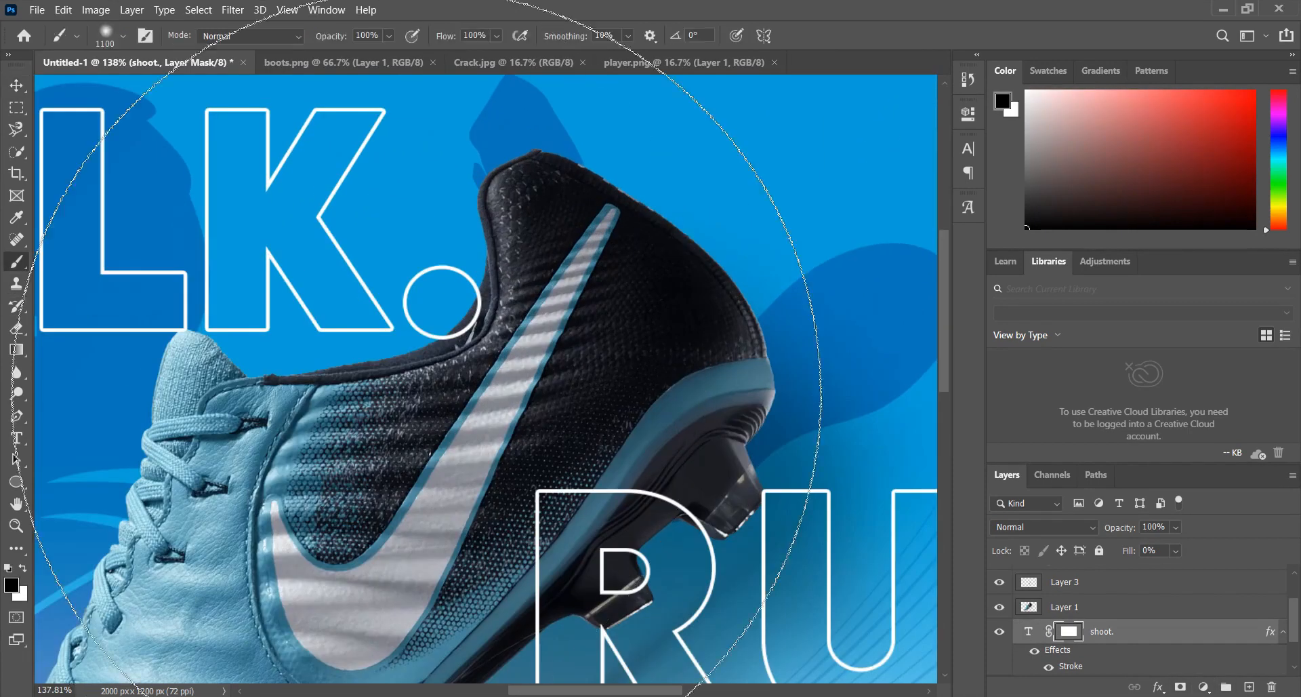
{"action": "right_click", "coordinate": [495, 332]}
{"action": "key", "text": "Return"}
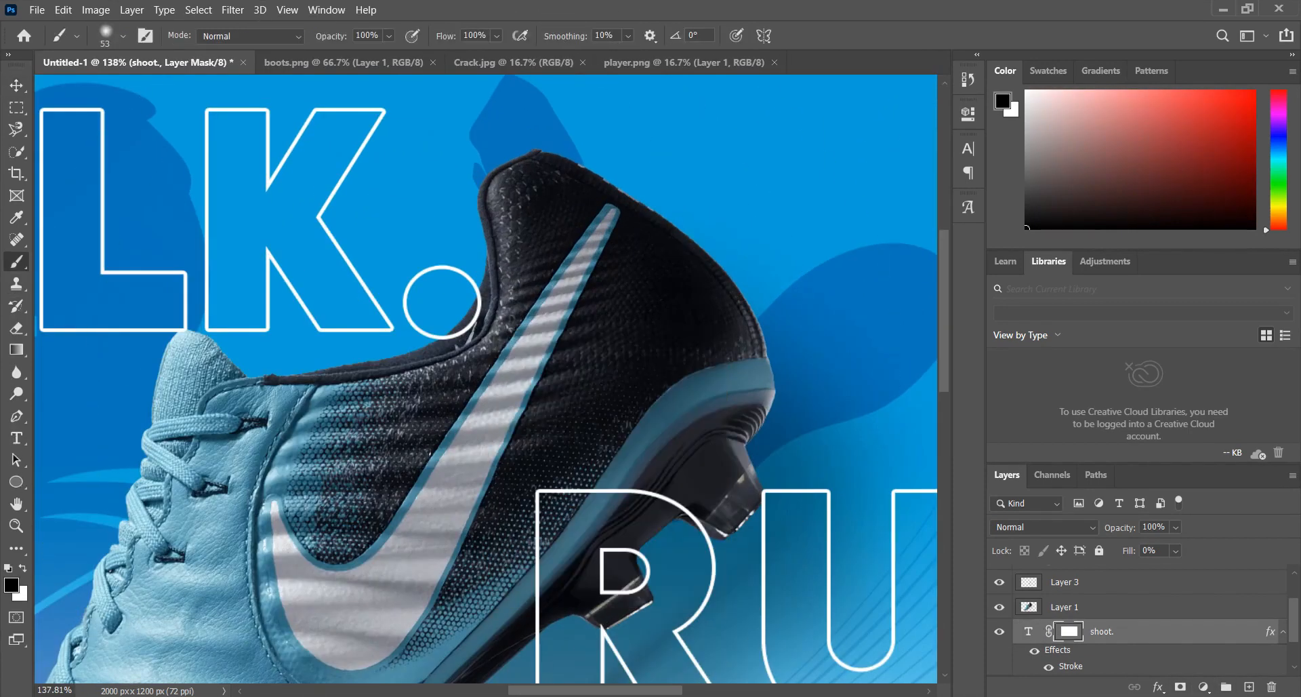
{"action": "scroll", "coordinate": [1138, 620], "scroll_direction": "down", "scroll_amount": 2}
{"action": "key", "text": "x"}
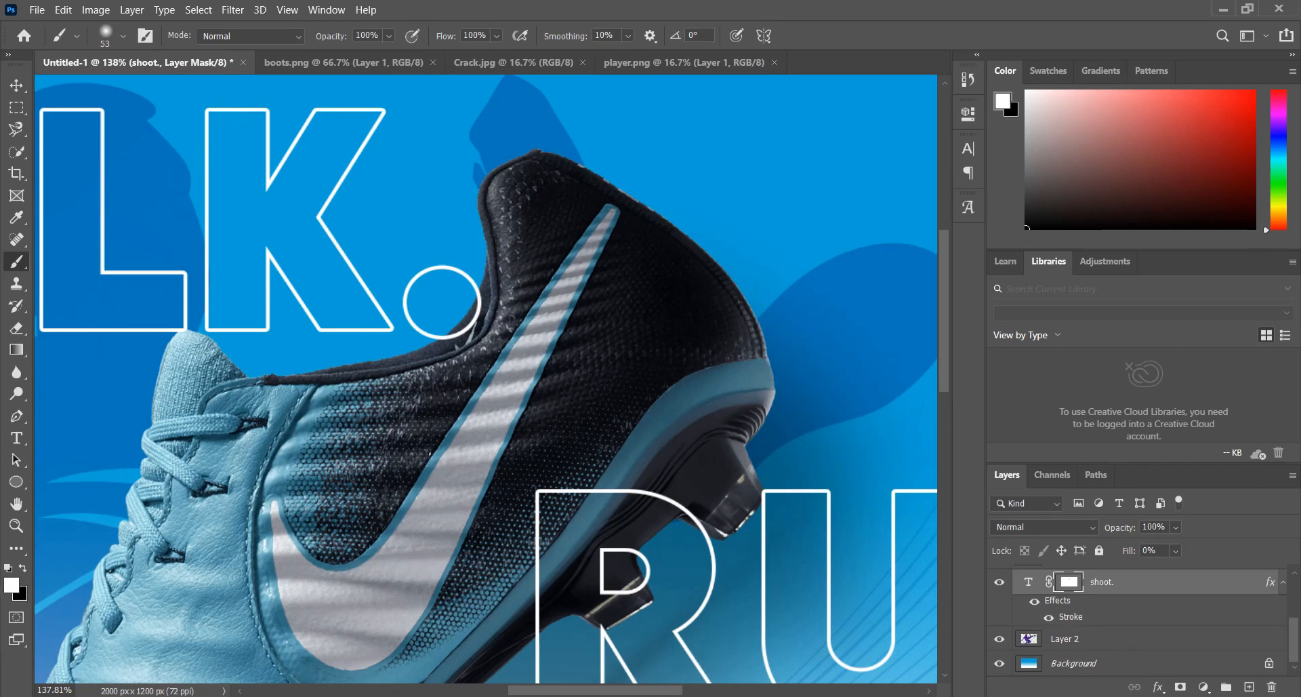
{"action": "key", "text": "x"}
{"action": "key", "text": "v"}
{"action": "key", "text": "ctrl+0"}
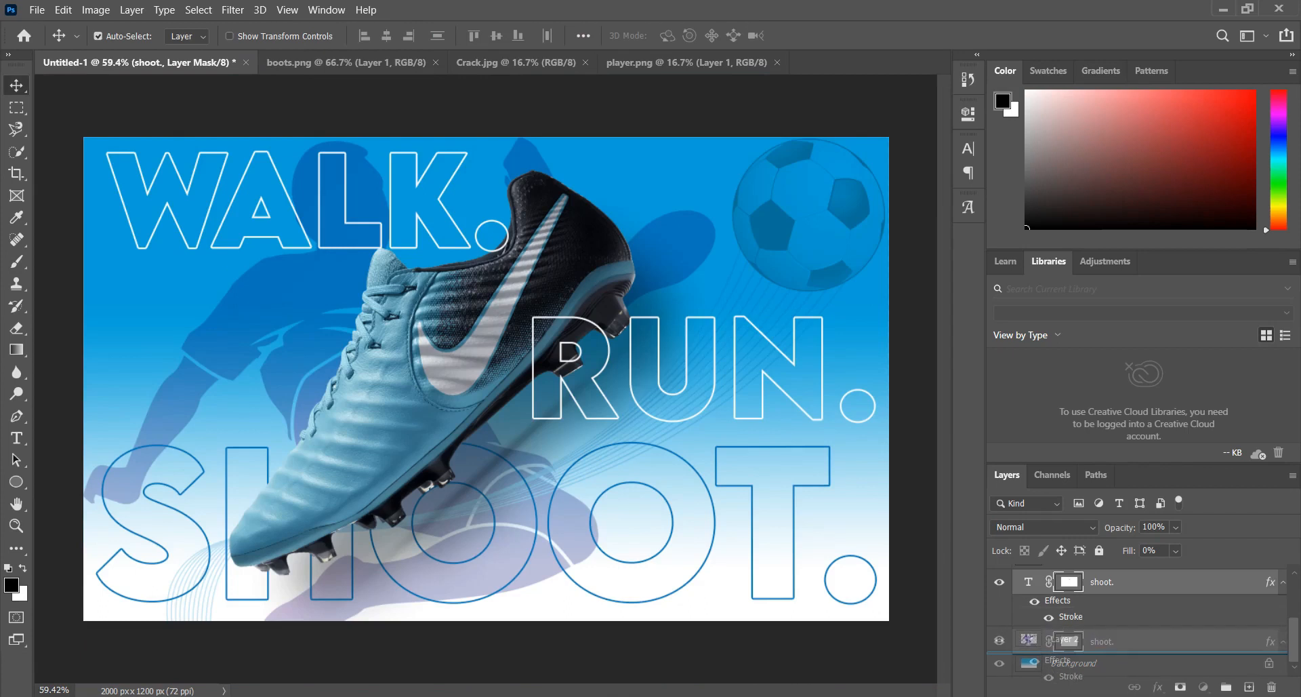
Add a layer mask to the WALK. RUN. text layer.
{"action": "scroll", "coordinate": [1139, 617], "scroll_direction": "up", "scroll_amount": 5}
{"action": "left_click", "coordinate": [1152, 577]}
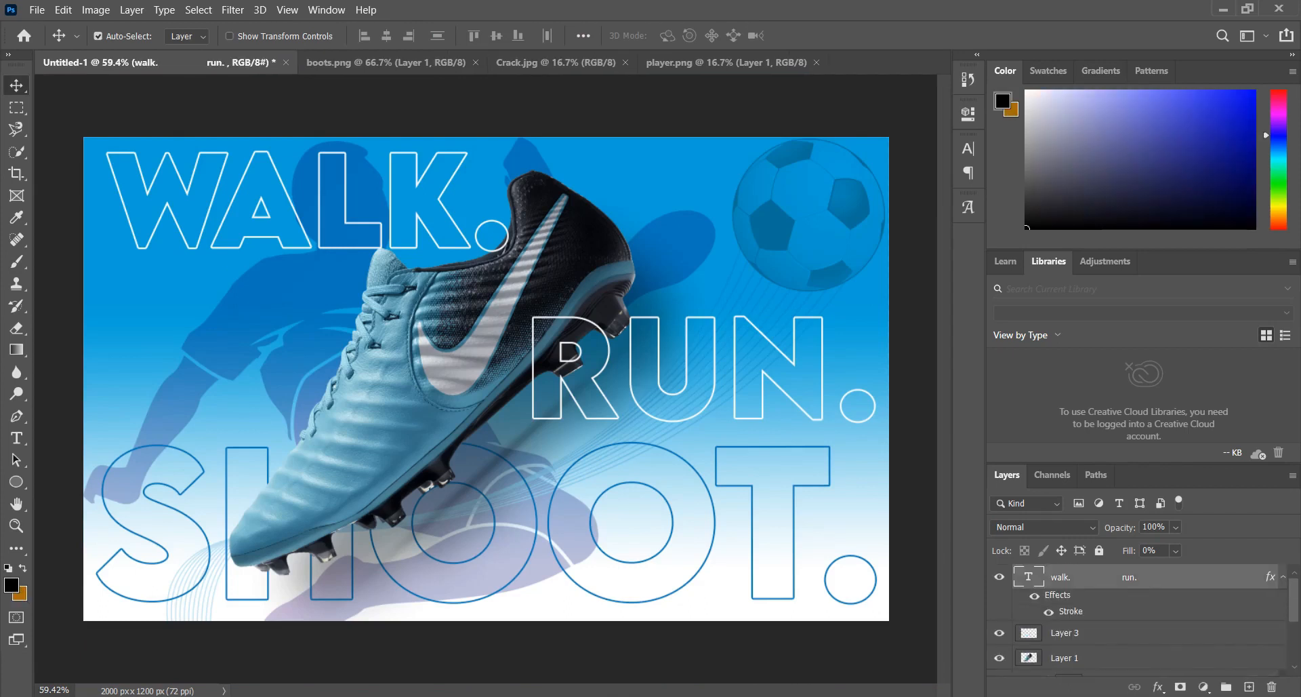
{"action": "left_click", "coordinate": [1180, 687]}
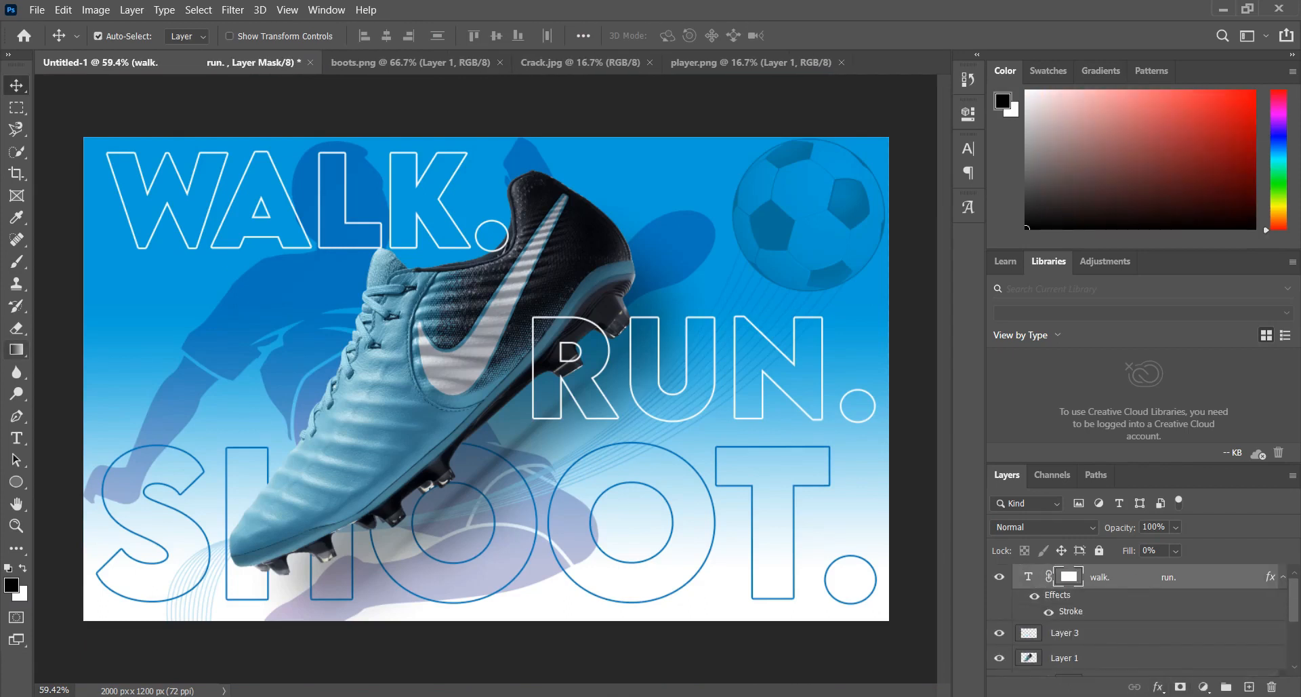
Set the Eraser size to 42 px for the period after WALK. and switch the foreground colour to white.
{"action": "key", "text": "b"}
{"action": "scroll", "coordinate": [507, 234], "scroll_direction": "up", "scroll_amount": 10}
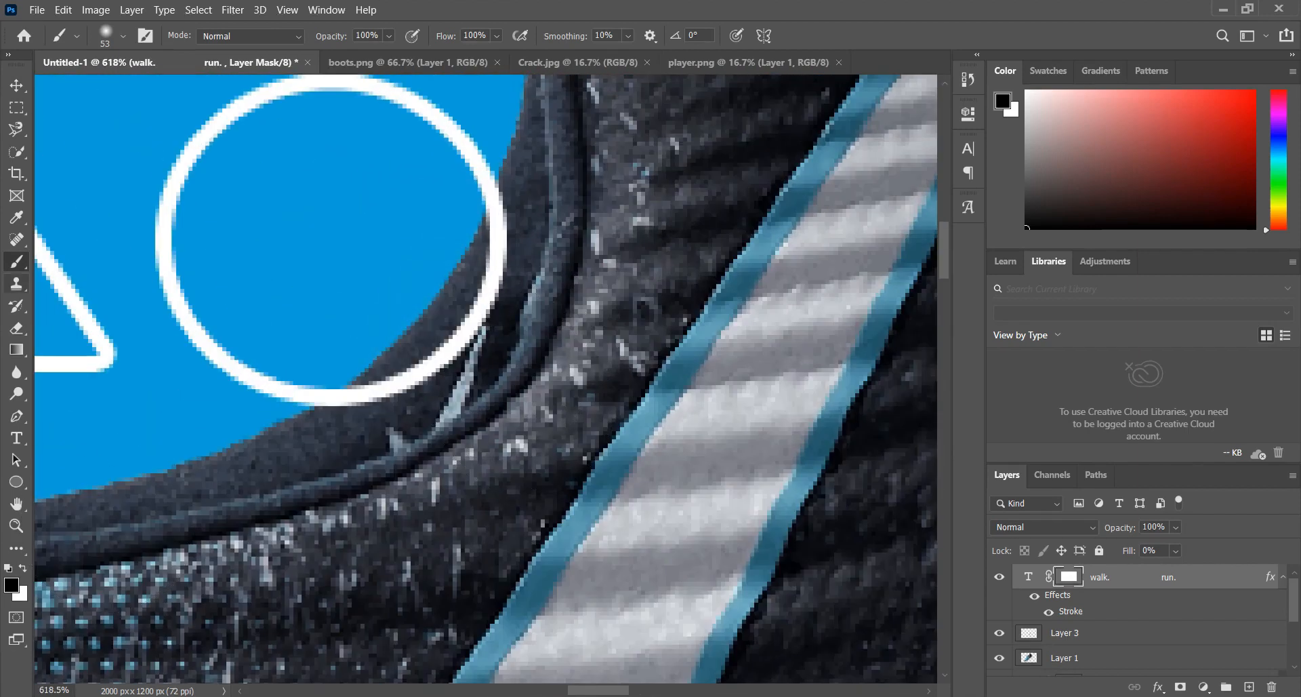
{"action": "left_click", "coordinate": [16, 283]}
{"action": "left_click", "coordinate": [16, 327]}
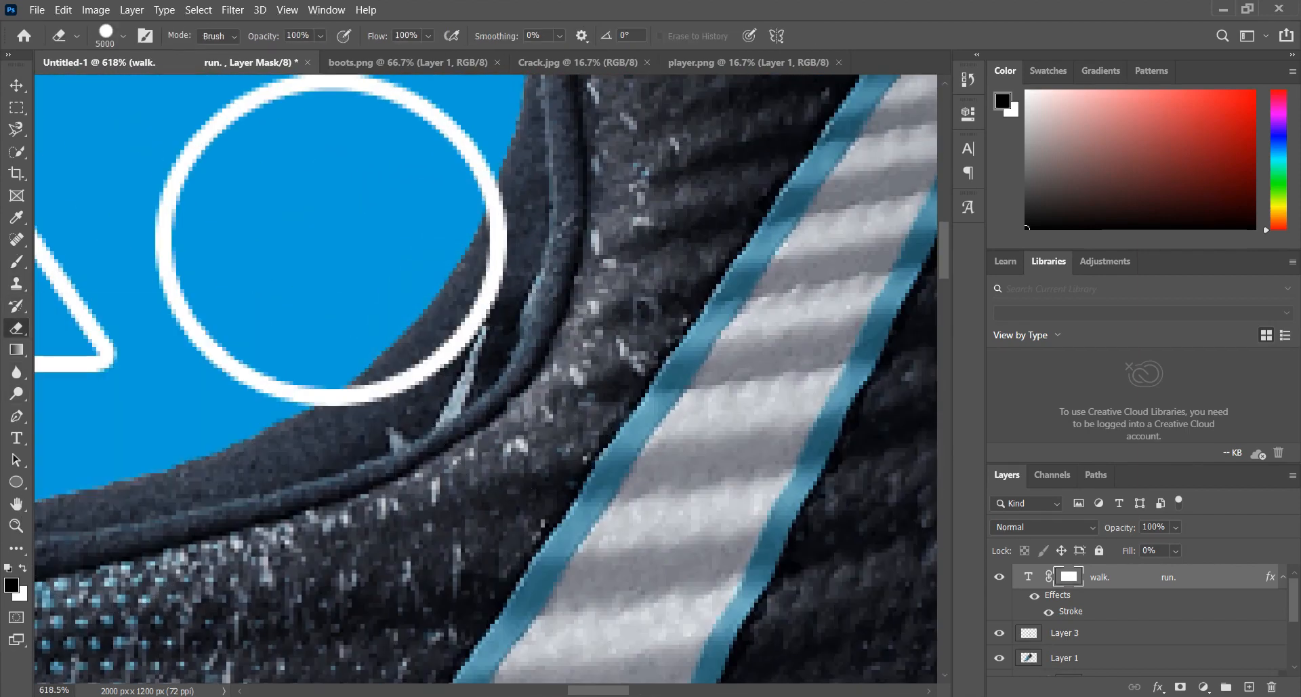
{"action": "right_click", "coordinate": [479, 320]}
{"action": "left_click_drag", "start_coordinate": [598, 361], "coordinate": [584, 362]}
{"action": "left_click", "coordinate": [454, 439]}
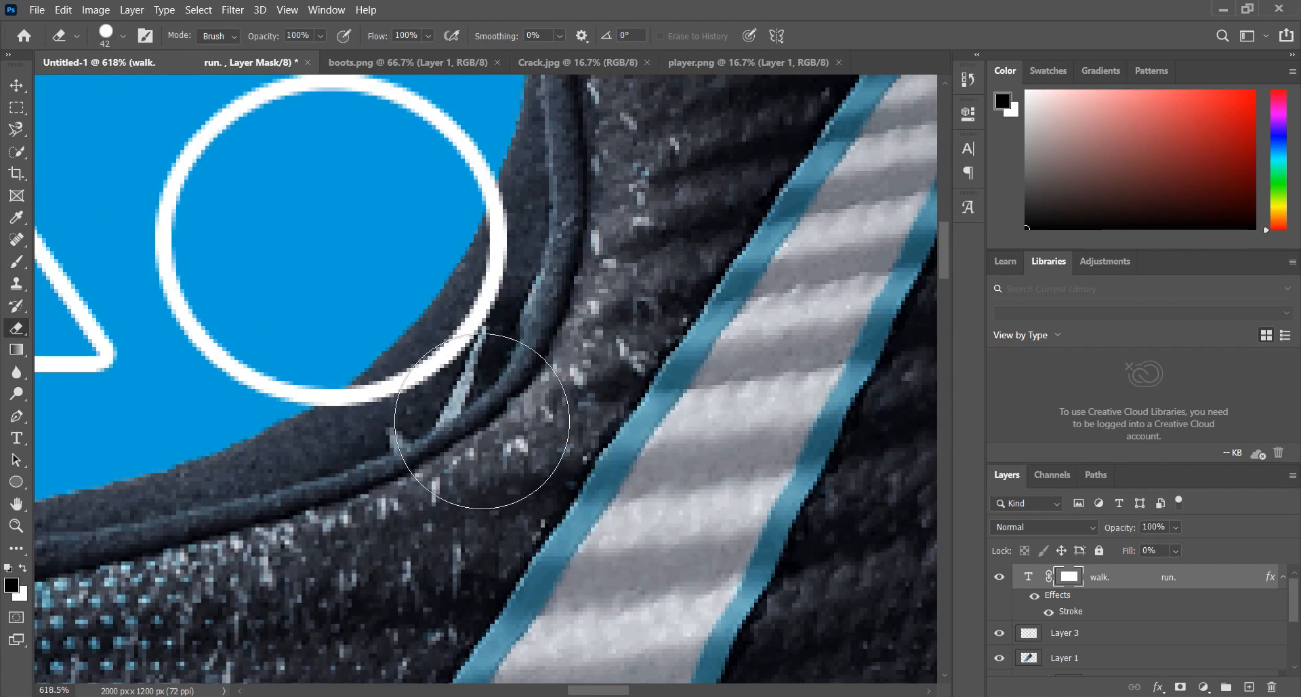
{"action": "key", "text": "b"}
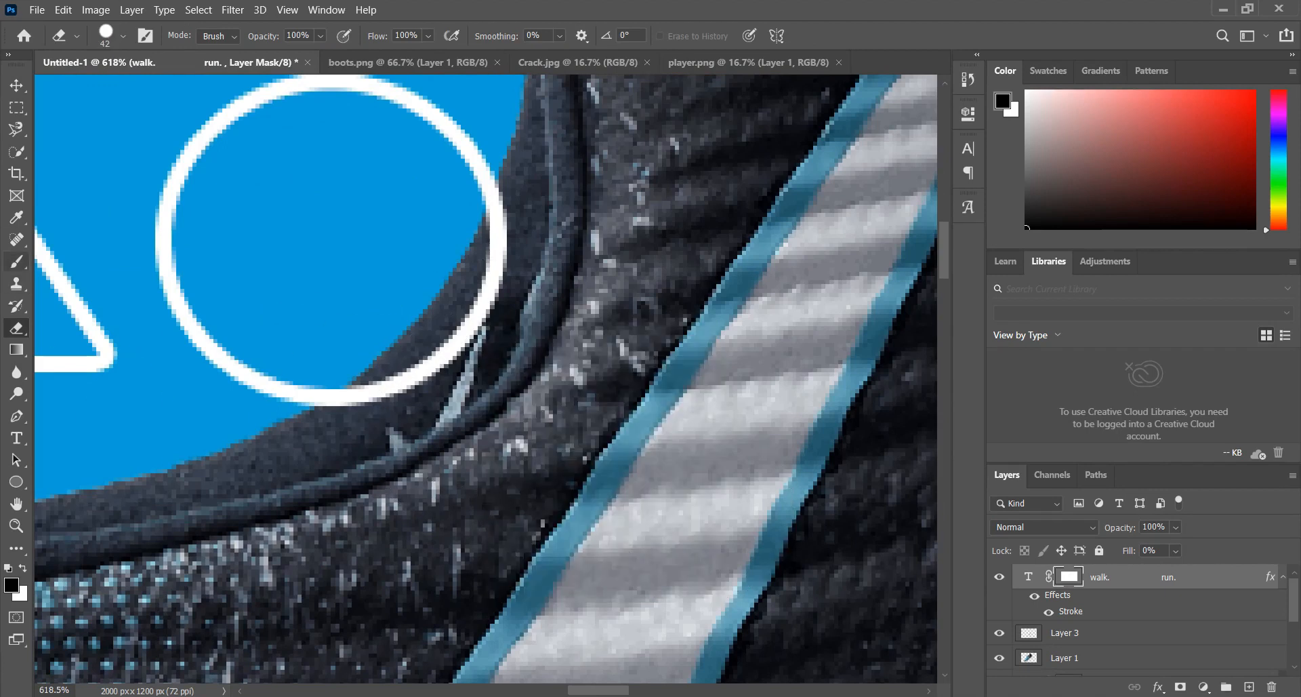
{"action": "key", "text": "x"}
{"action": "left_click", "coordinate": [17, 84]}
{"action": "key", "text": "ctrl+0"}
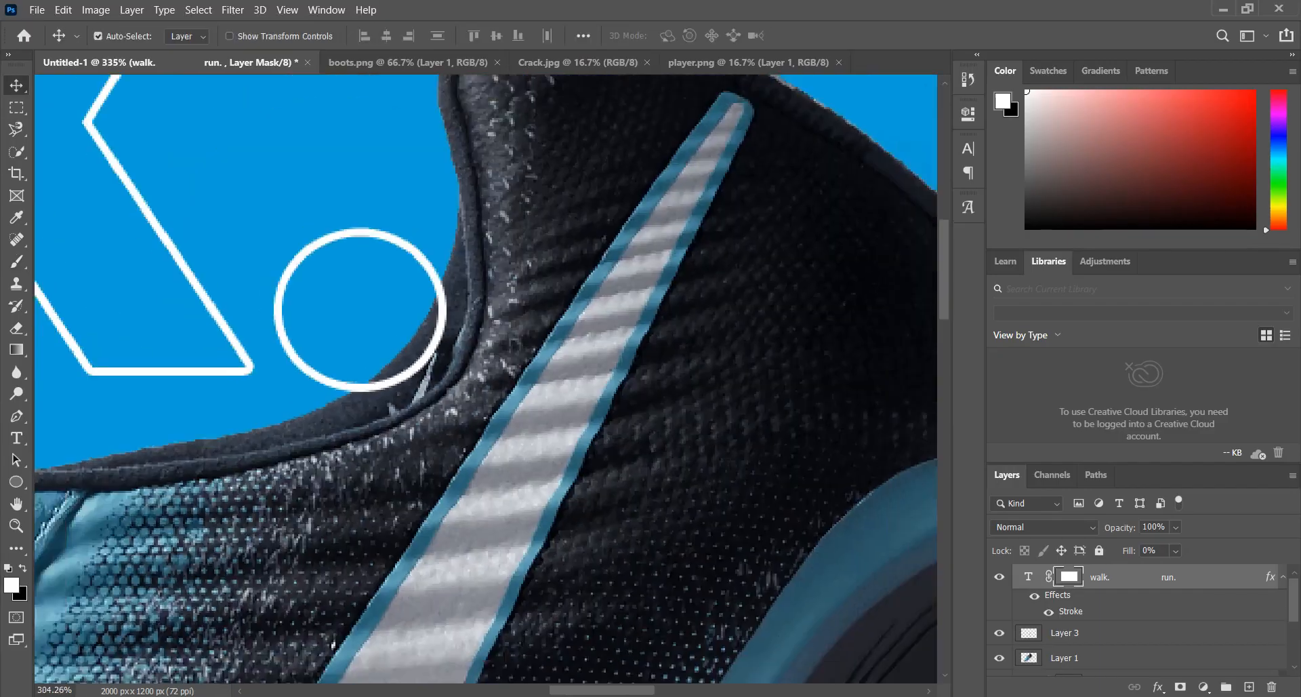